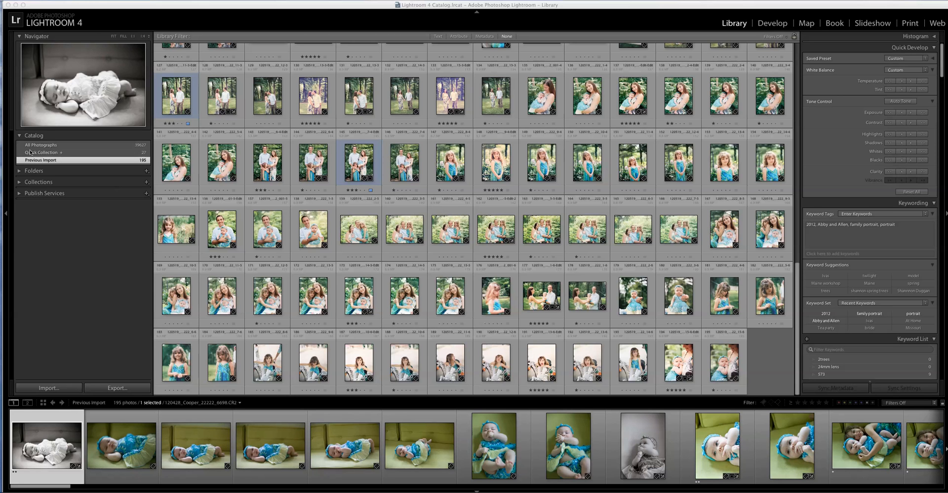
- Look through the Catalog, Folders and Collections sections in turn, leaving only Catalog expanded
click(19, 137)
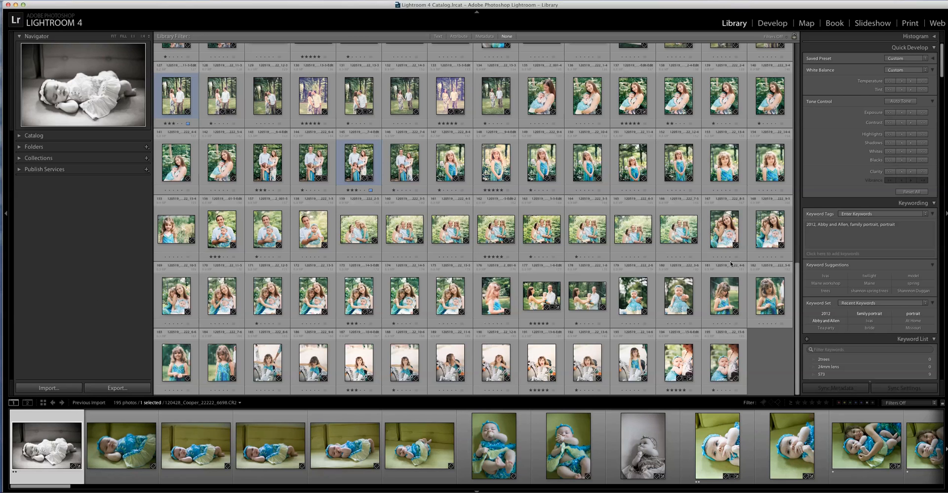
click(20, 137)
click(19, 139)
click(20, 147)
click(19, 136)
click(19, 158)
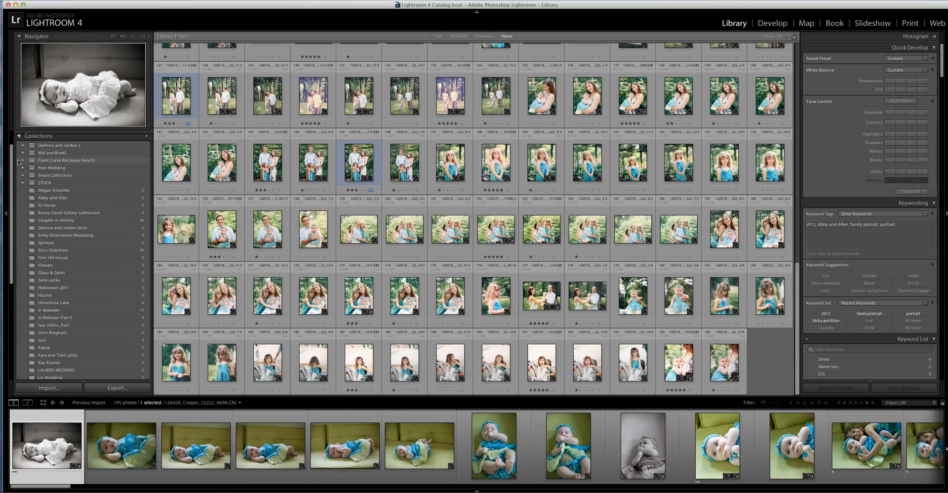
click(19, 137)
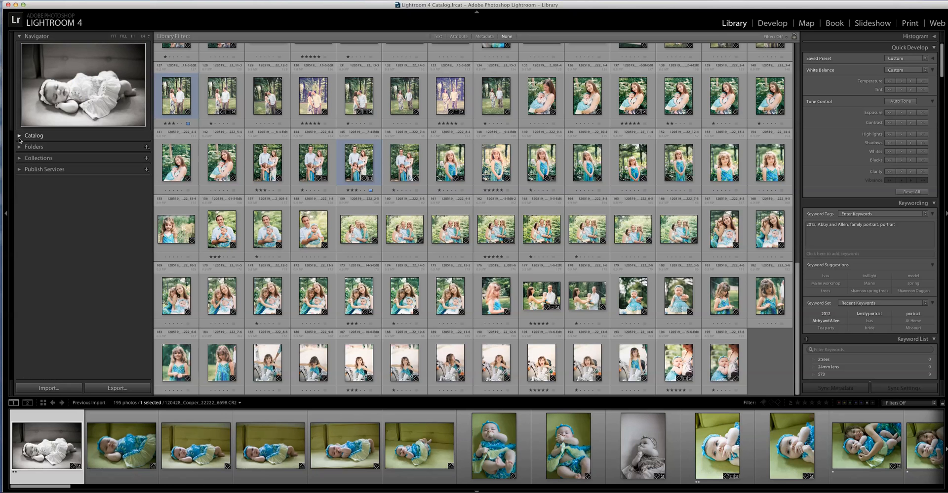
click(30, 137)
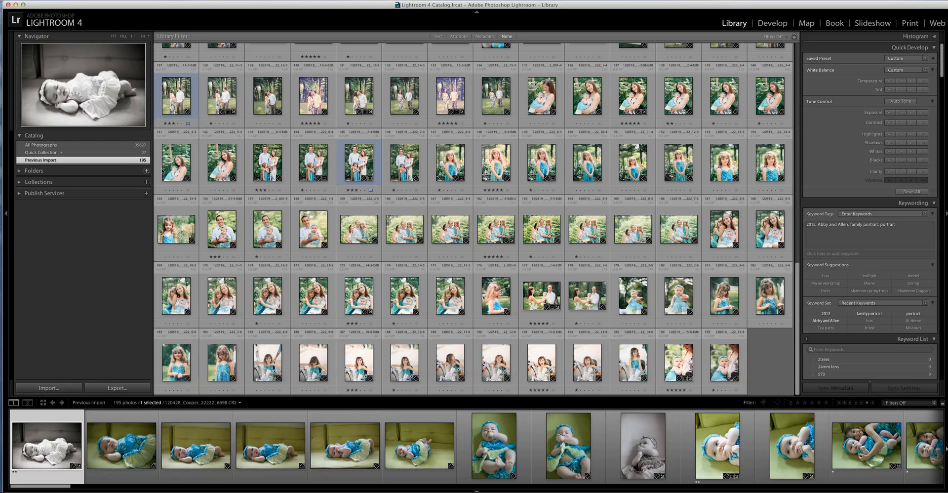
- Review the previous import's thumbnails and preview individual baby photos in the first row, finishing on the first black-and-white one
scroll(692, 188, up, 10)
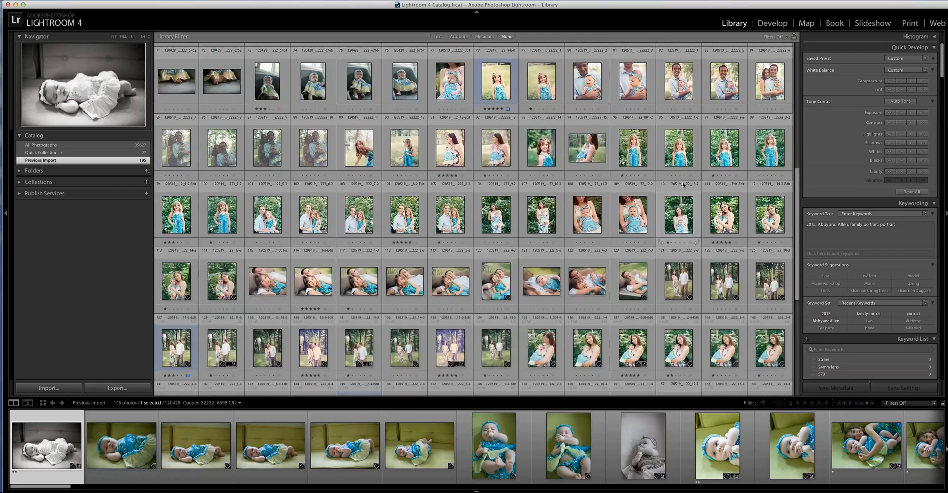
scroll(684, 185, down, 5)
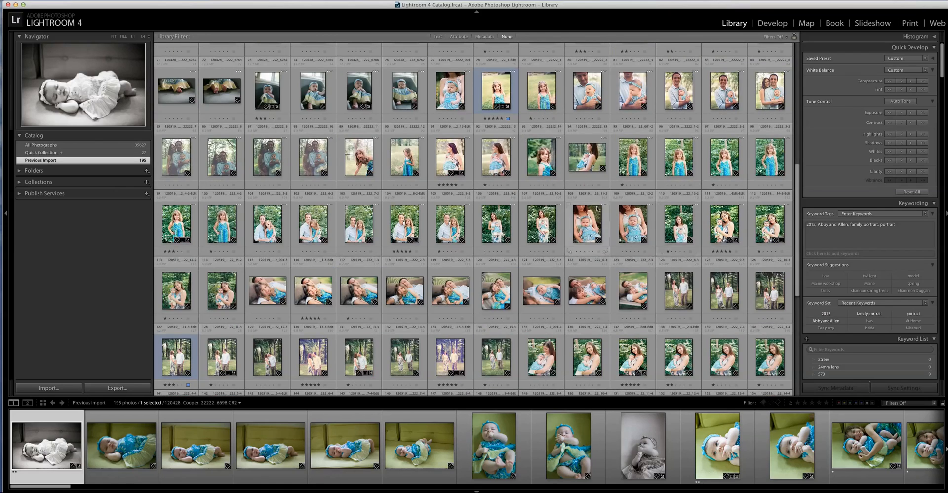
scroll(585, 208, up, 2)
scroll(585, 207, up, 5)
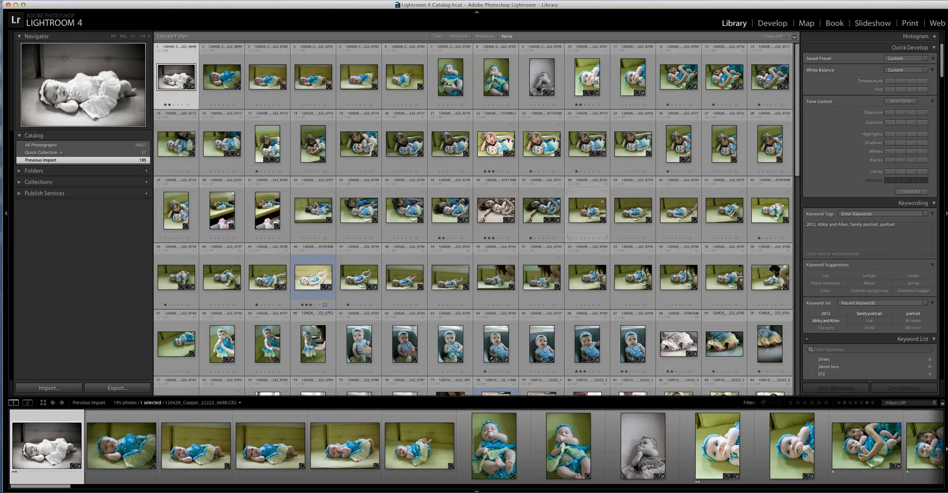
click(306, 99)
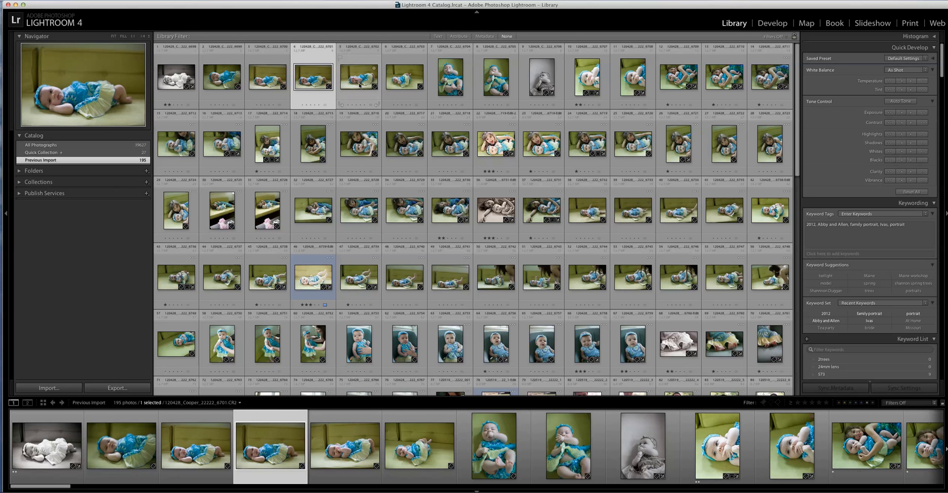
click(371, 85)
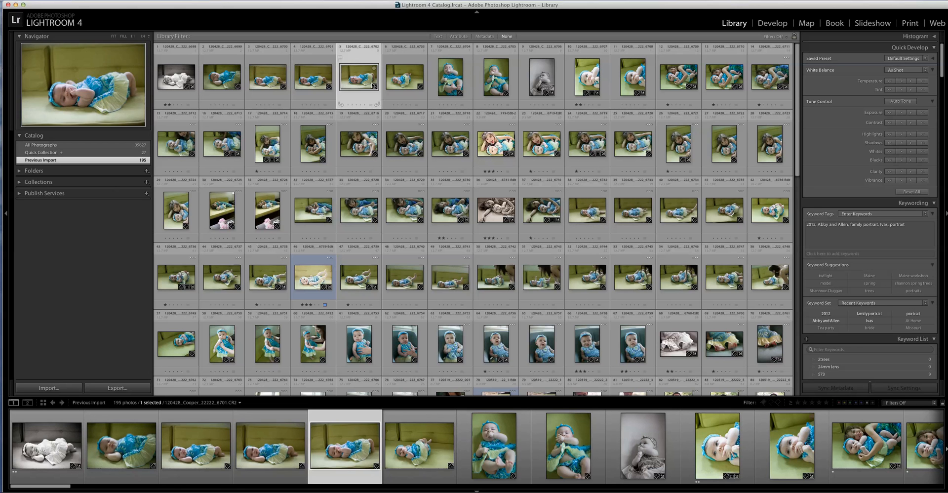
click(395, 85)
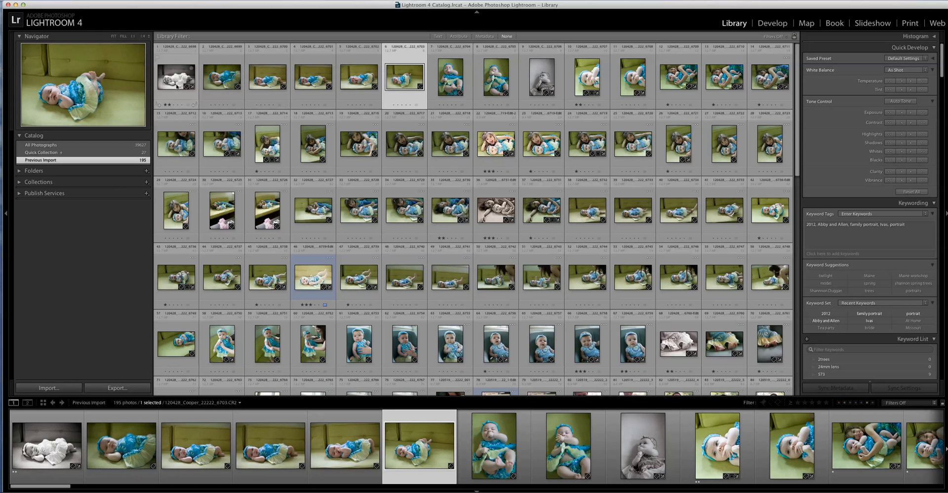
click(177, 87)
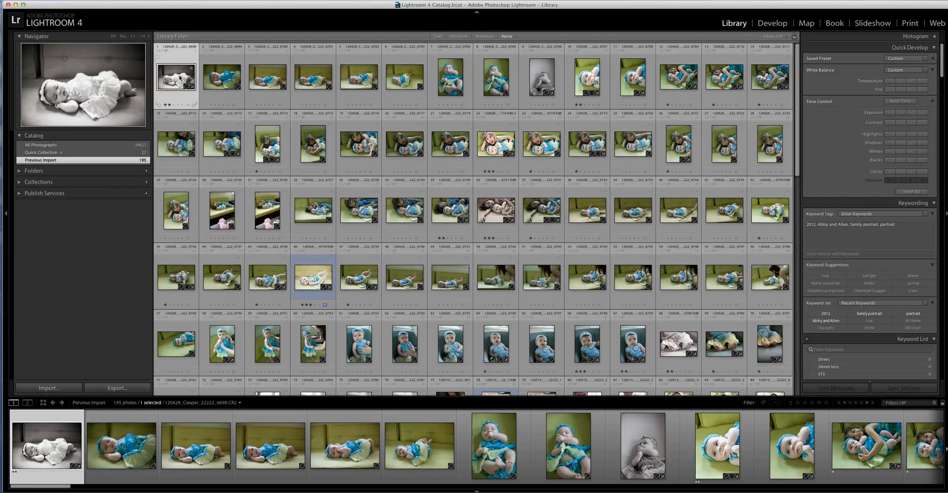
- Select the whole first row of photos, and return the selection to the first photo only
shift+click(764, 77)
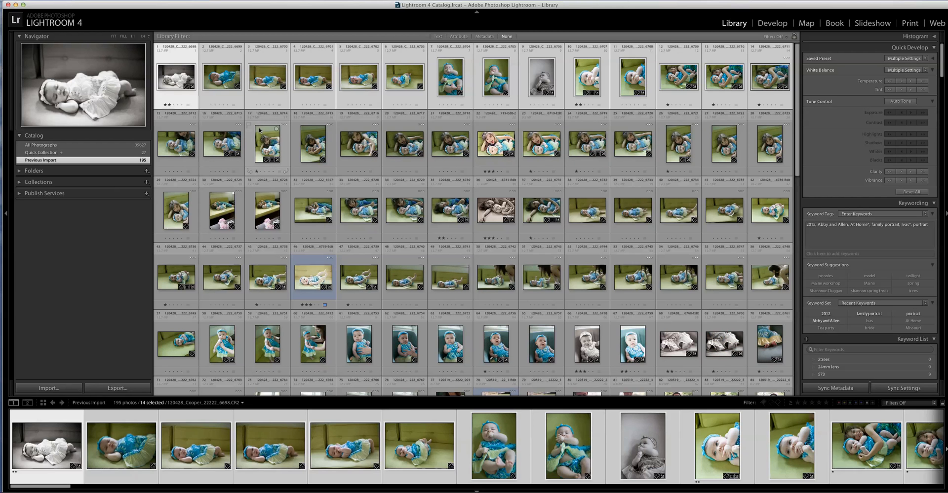
click(183, 85)
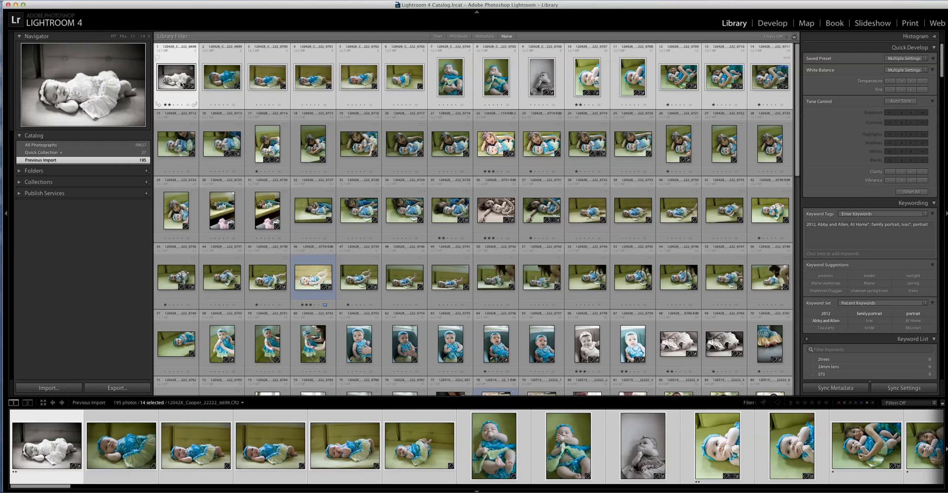
key(Down)
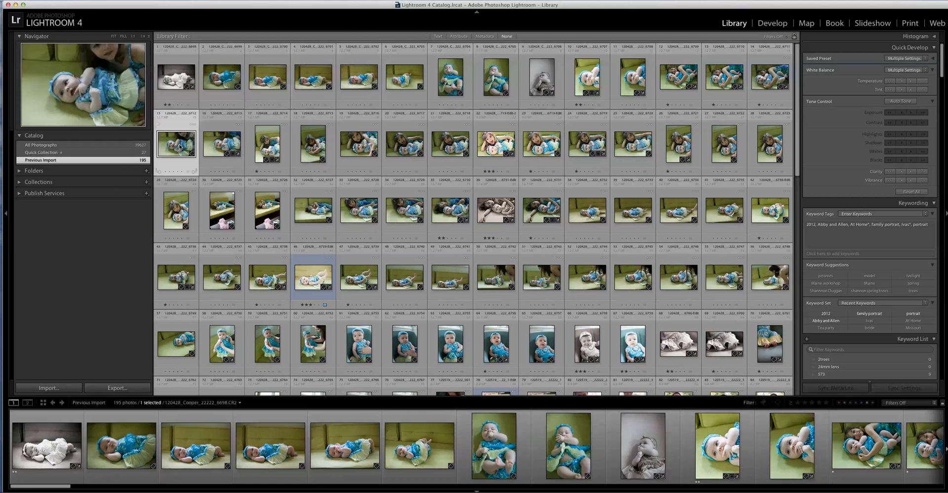
key(Up)
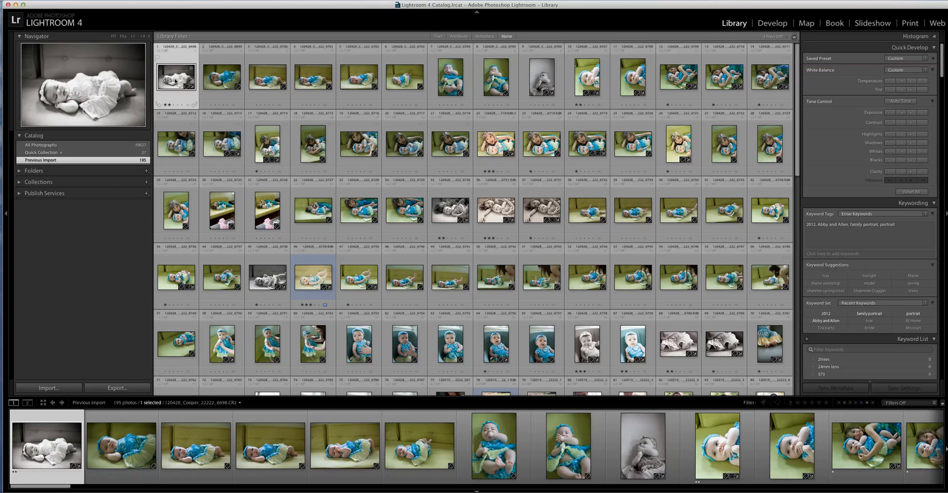
- Examine the thumbnails of the whole previous import to see which photos share the same baby subject
scroll(268, 84, down, 4)
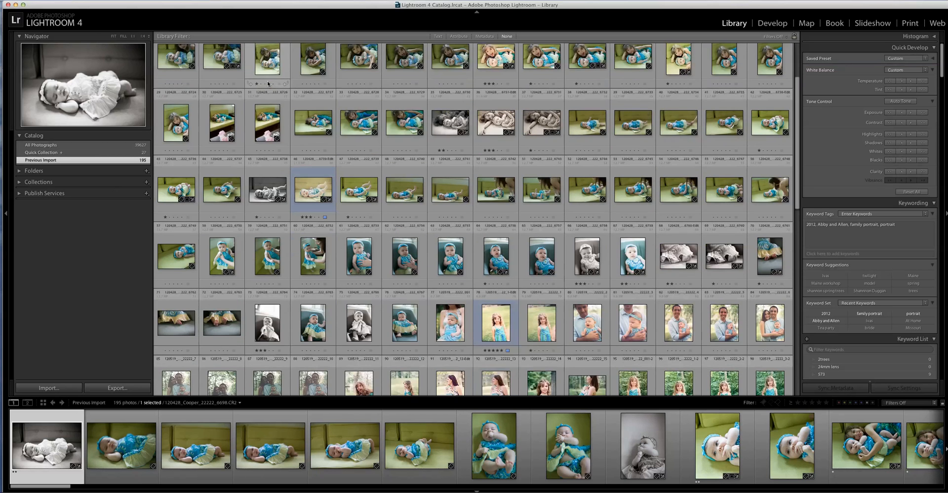
scroll(268, 84, down, 4)
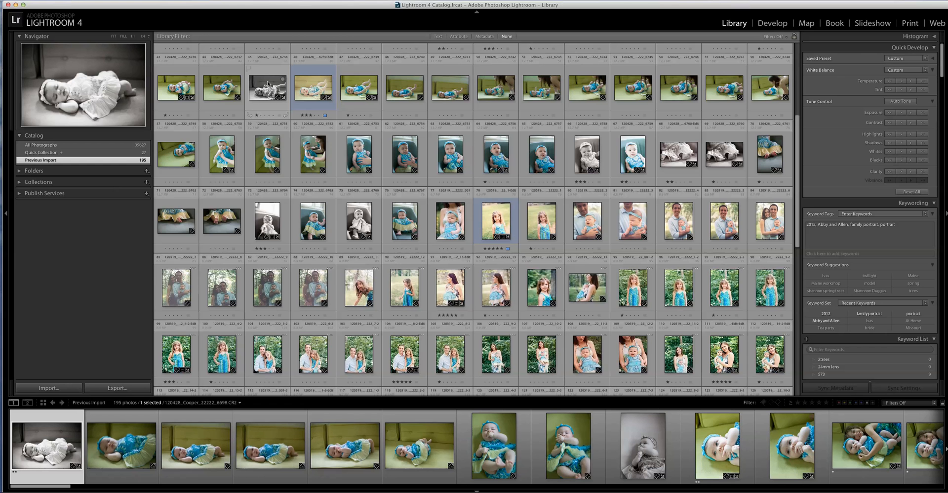
scroll(268, 84, up, 8)
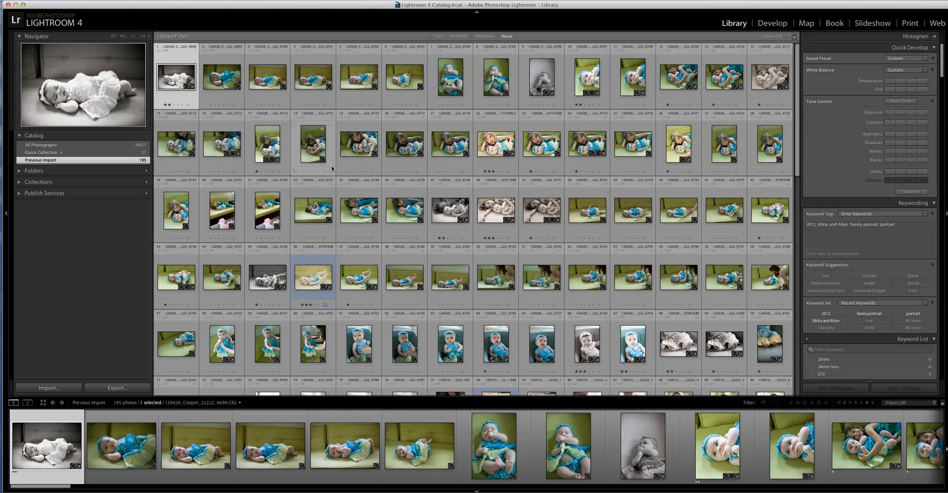
scroll(543, 287, down, 4)
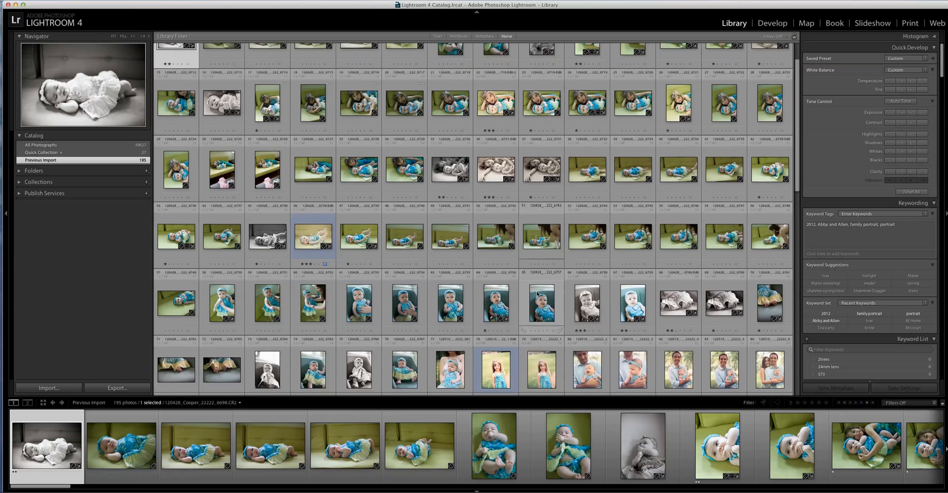
scroll(538, 294, down, 5)
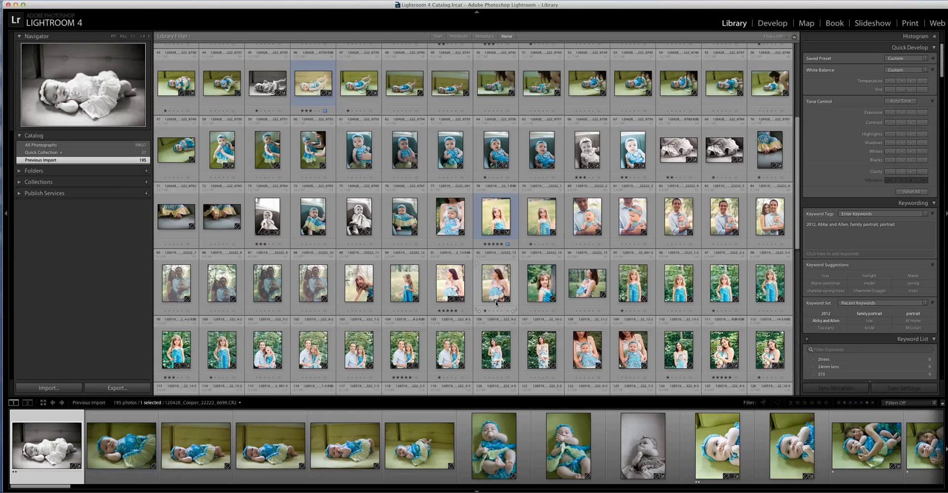
scroll(496, 303, down, 5)
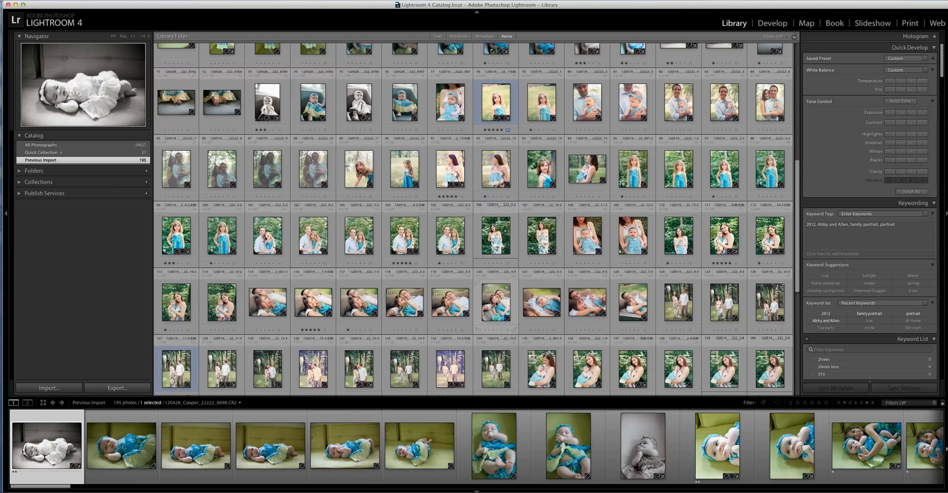
scroll(496, 302, down, 3)
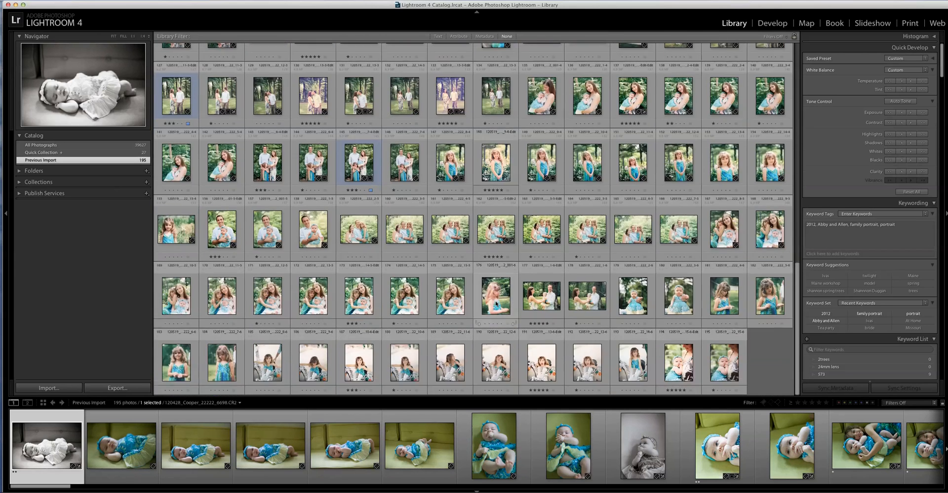
scroll(496, 303, up, 15)
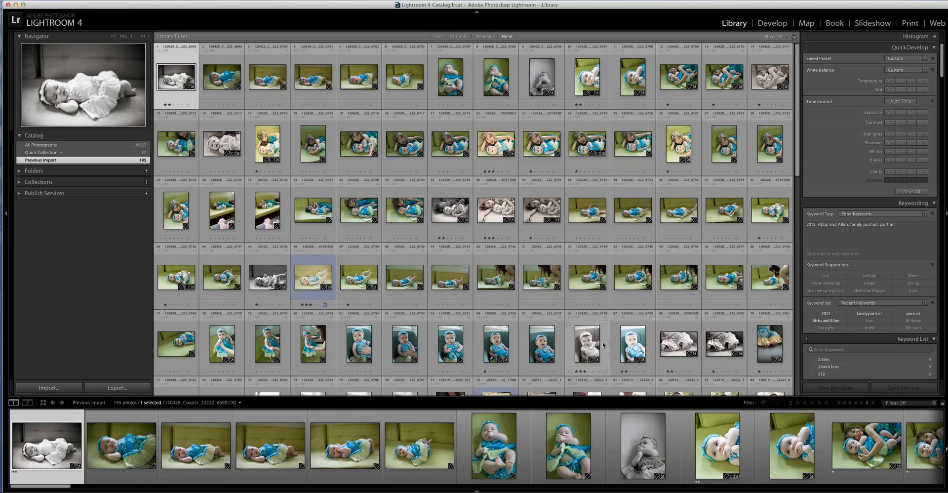
- Select photos 1 through 77 and add photos 80 through 84 to the selection
scroll(703, 341, down, 3)
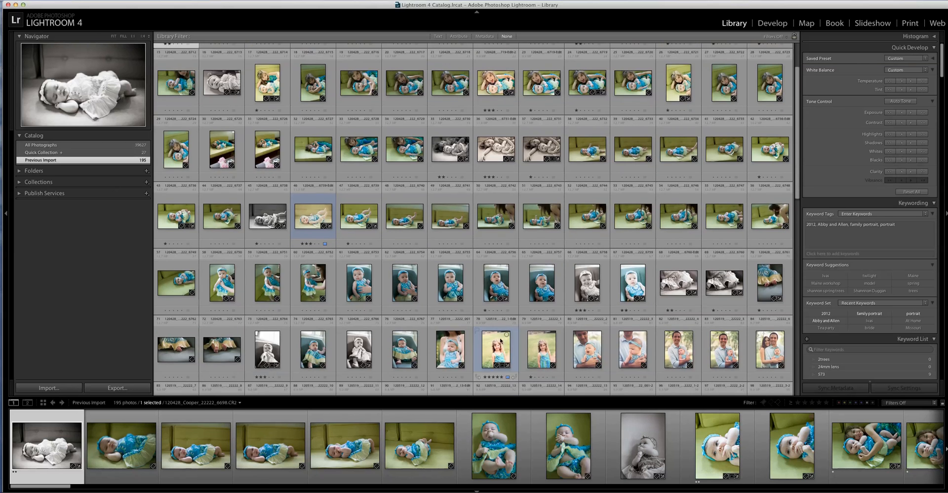
shift+click(452, 353)
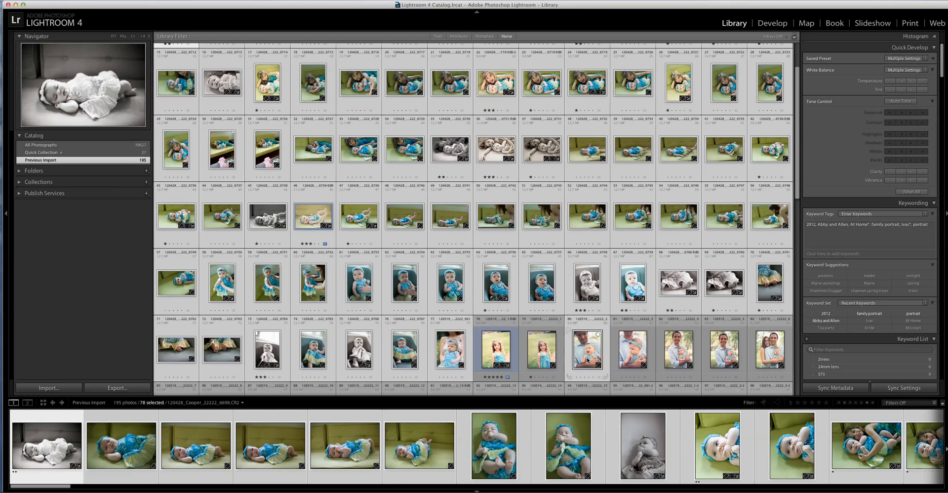
super+click(631, 357)
super+click(679, 358)
super+click(727, 359)
super+click(764, 359)
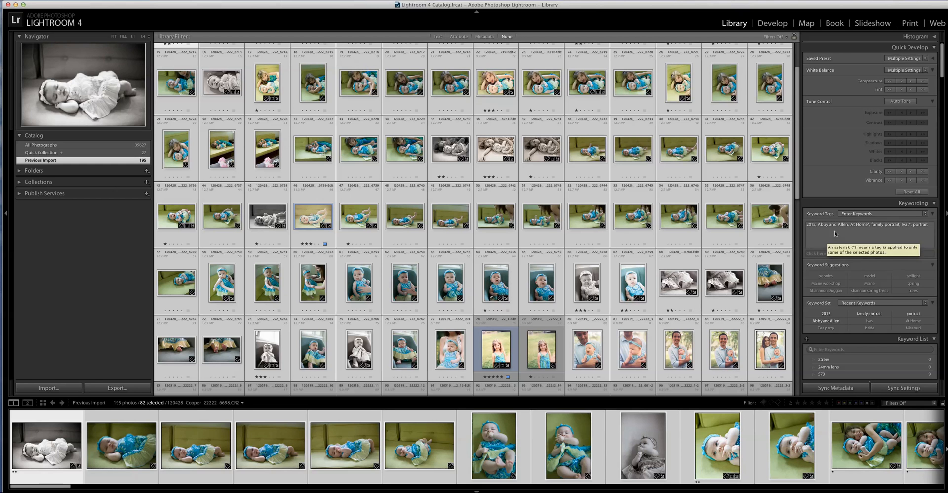
- Collapse the Quick Develop, Keyword List, Metadata and Comments sections, leaving only Keywording expanded
click(934, 204)
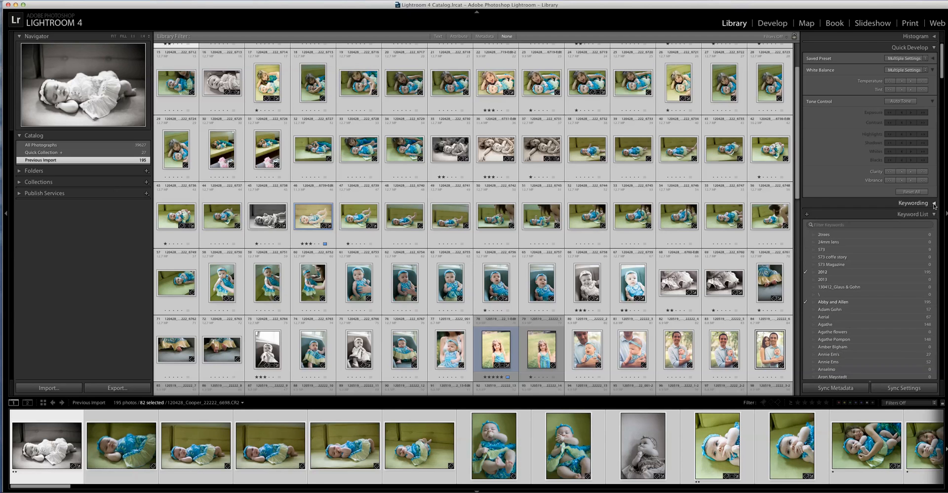
click(934, 215)
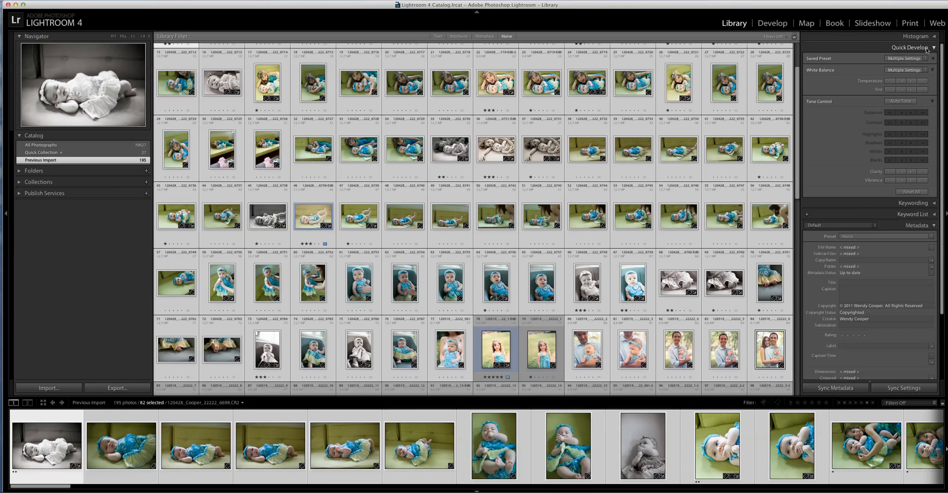
click(932, 48)
click(935, 81)
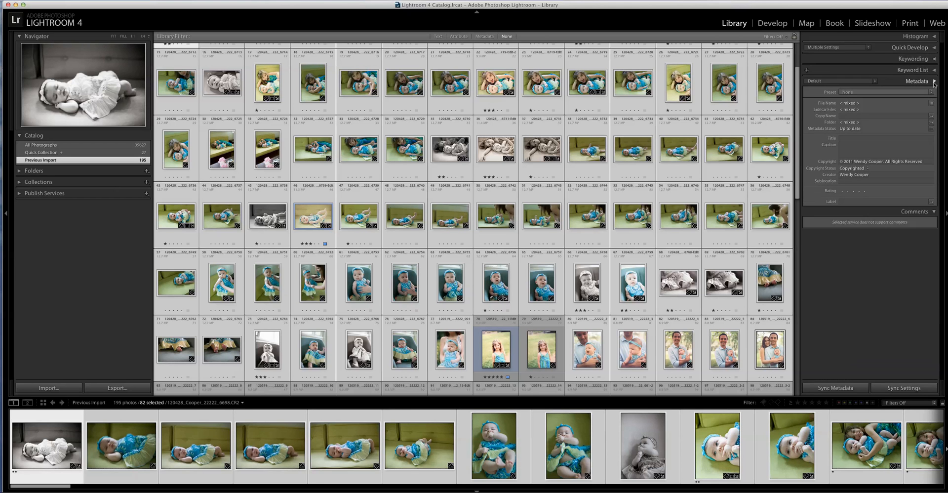
click(934, 94)
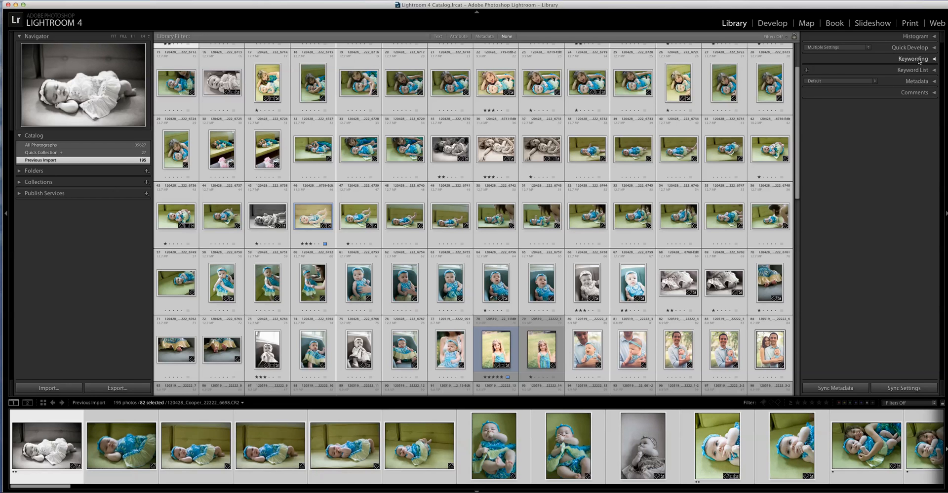
click(934, 60)
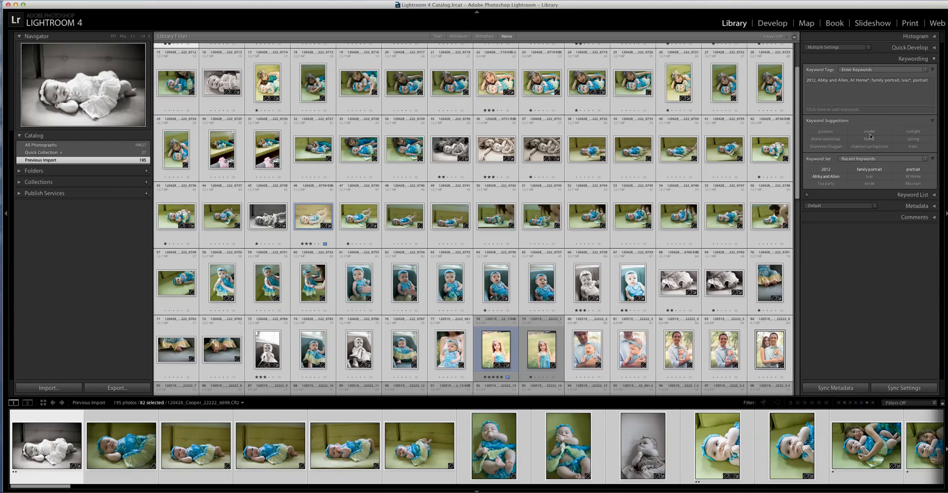
- Remove the partially applied At Home keyword from the selected photos' keyword tags
click(932, 83)
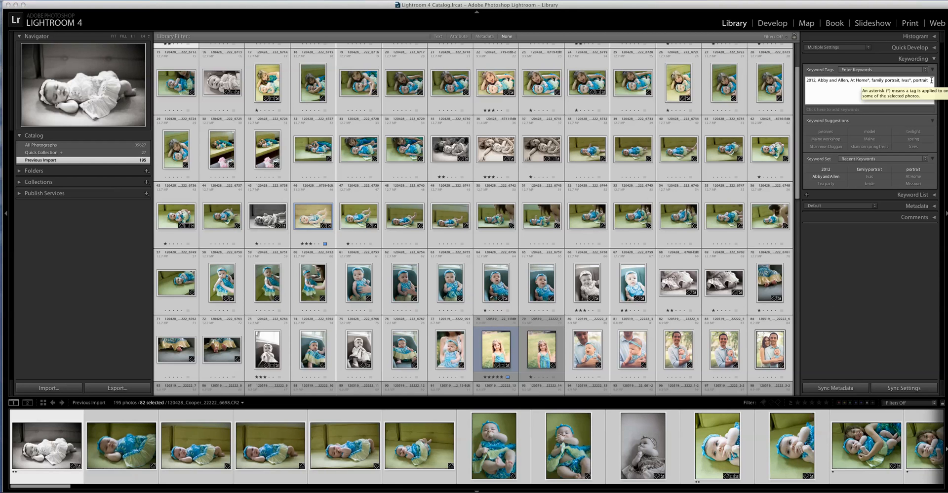
click(870, 81)
key(BackSpace)
key(BackSpace)
key(BackSpace)
key(BackSpace)
key(BackSpace)
key(BackSpace)
key(BackSpace)
key(BackSpace)
key(BackSpace)
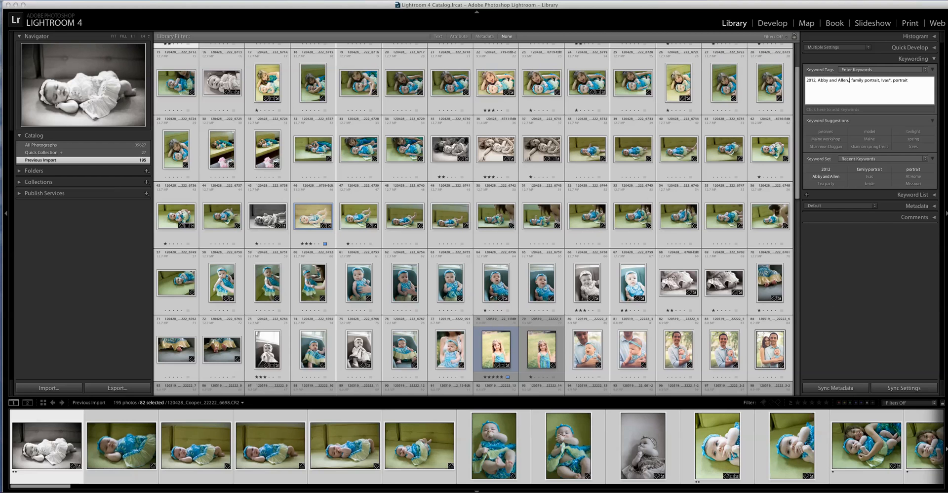
key(BackSpace)
- Remove the remaining partially applied keyword and tag the selected photos with baby and infant portrait
click(892, 80)
key(BackSpace)
key(BackSpace)
key(BackSpace)
key(BackSpace)
key(BackSpace)
key(BackSpace)
key(BackSpace)
key(BackSpace)
text(baby, infant portrait)
- Select all photos in the Previous Import grid
drag(797, 143, 796, 238)
click(639, 197)
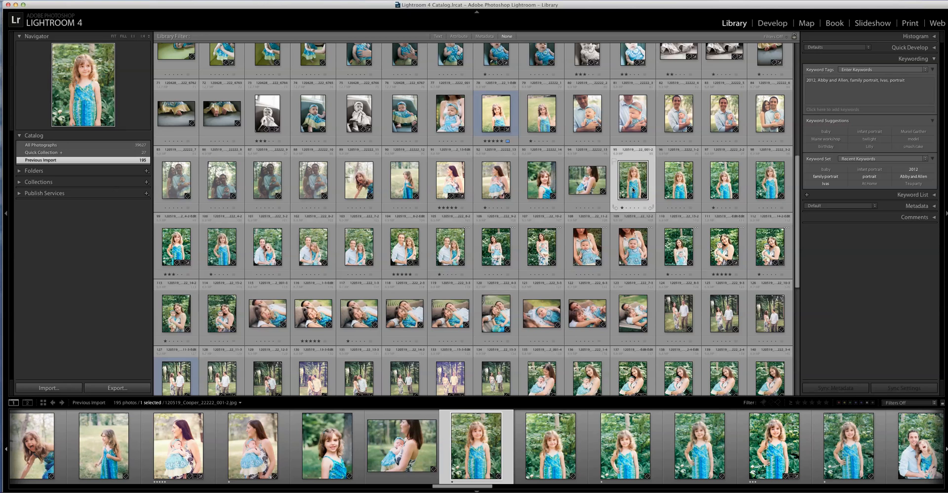
scroll(634, 189, down, 5)
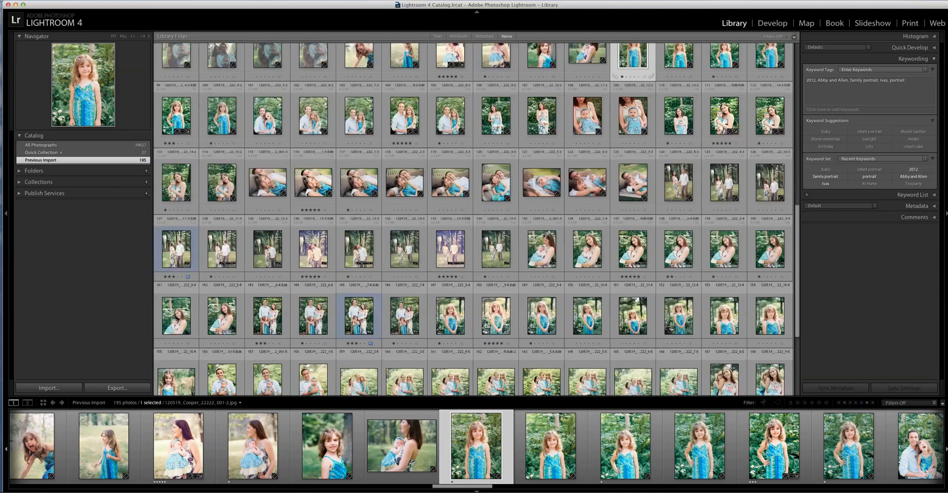
scroll(634, 190, down, 2)
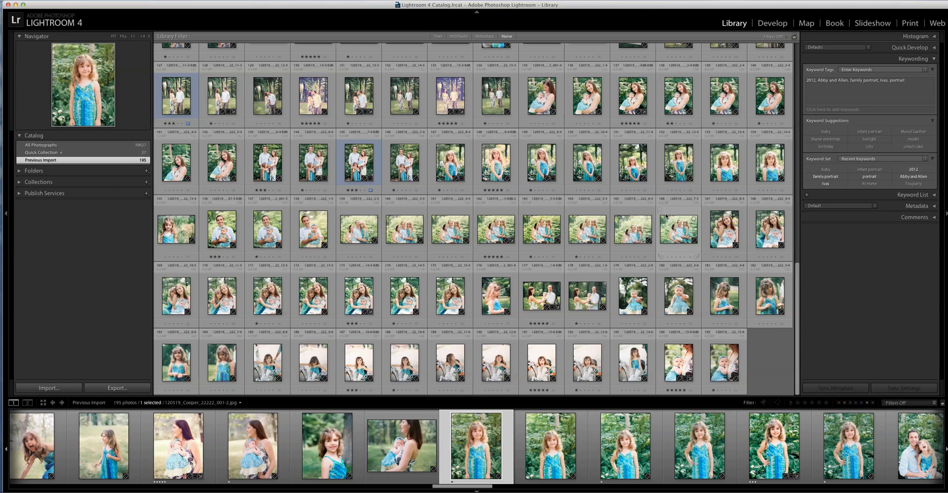
scroll(377, 226, up, 10)
scroll(377, 226, down, 10)
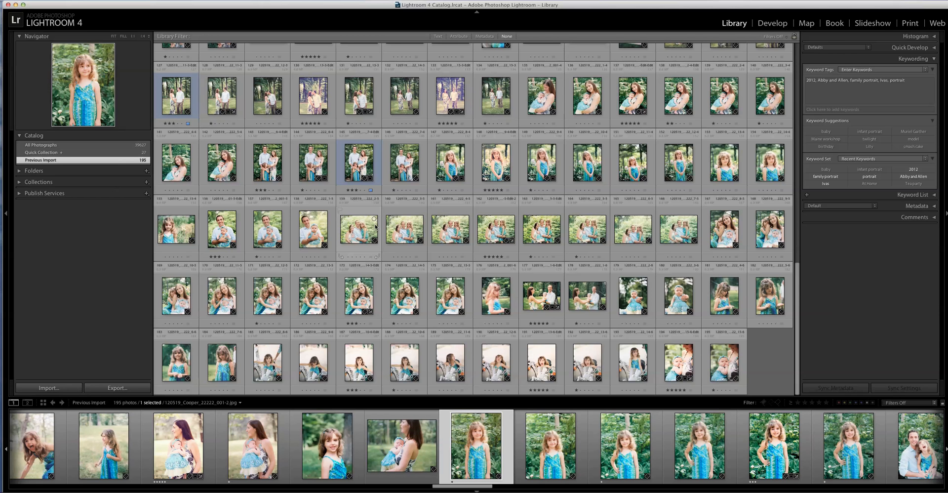
key(super+a)
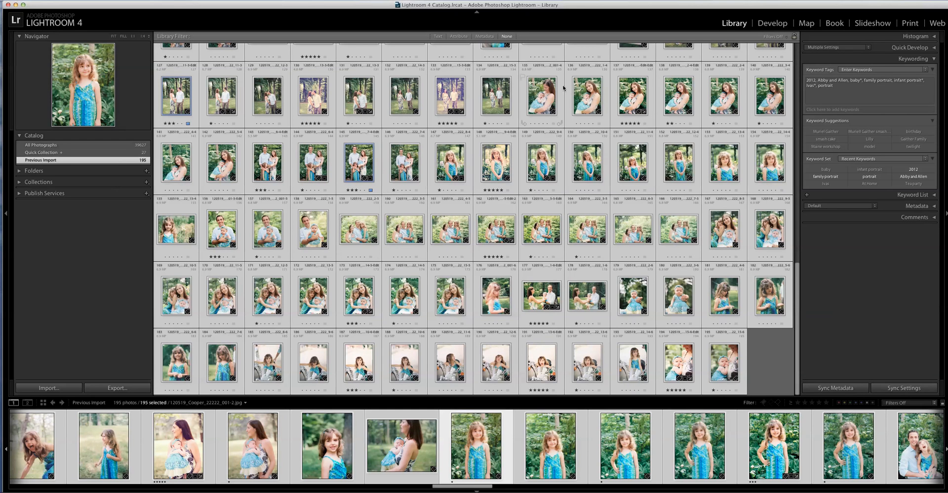
- Replace the partially applied keyword just before portrait with lifestyle portrait for all selected photos
click(857, 90)
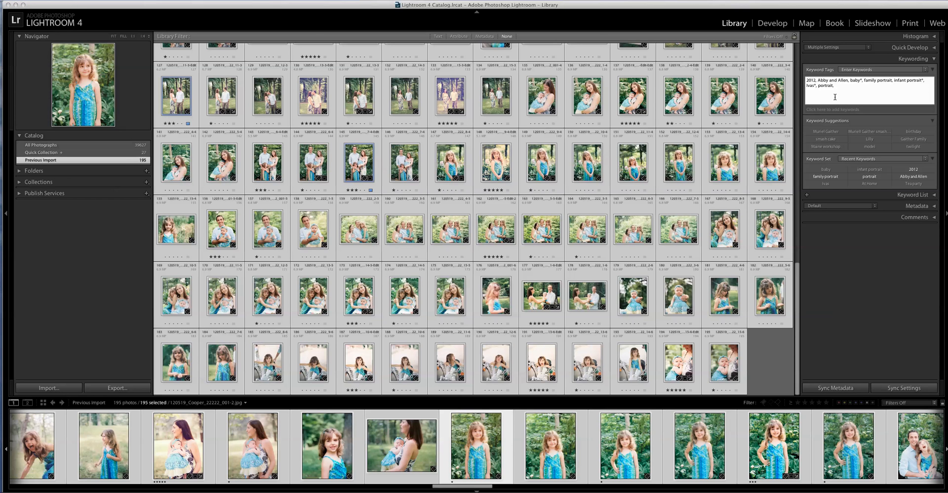
drag(817, 85, 803, 87)
key(BackSpace)
key(BackSpace)
key(BackSpace)
text(lifestyle)
key(Return)
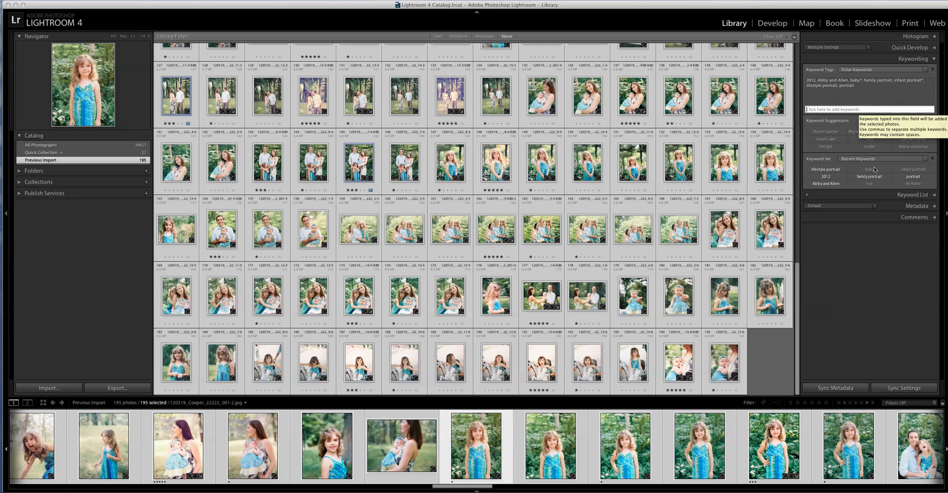
click(828, 178)
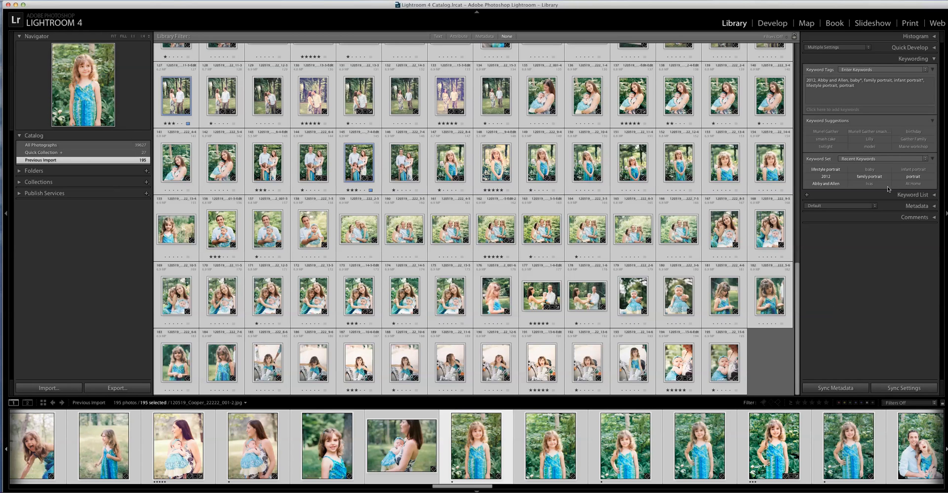
- Clear the selection of all photos by selecting only photo 5 in the first row of the grid
click(867, 87)
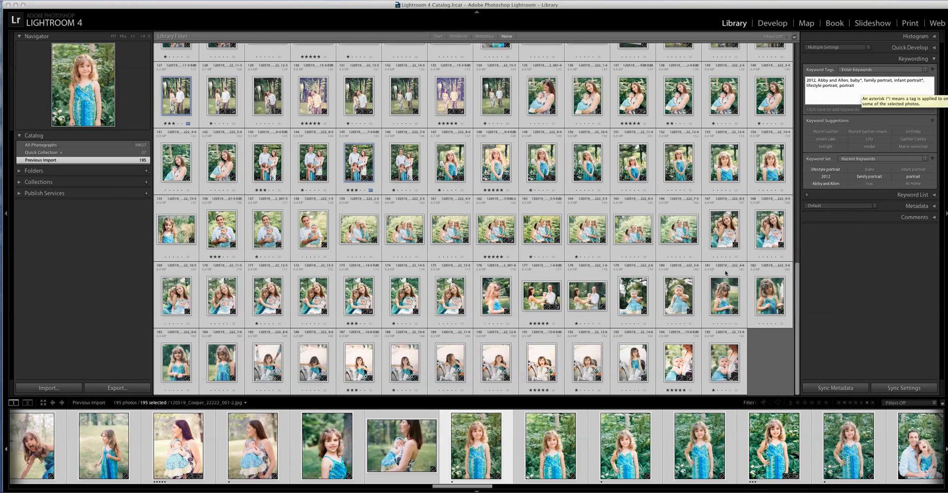
scroll(797, 272, up, 1)
drag(797, 272, 784, 382)
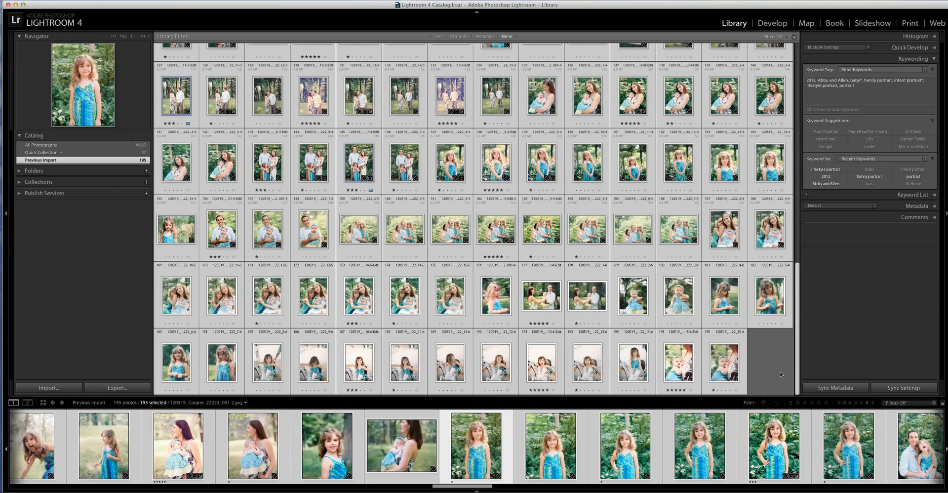
click(724, 229)
click(536, 102)
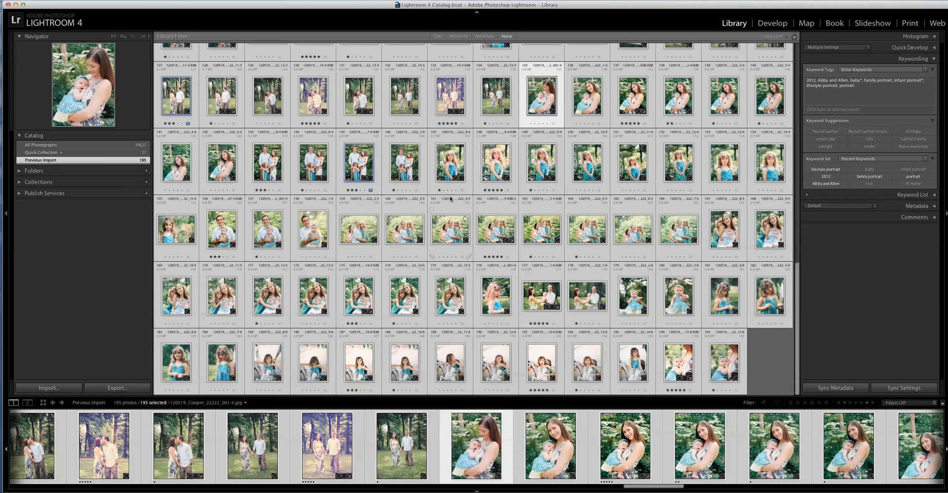
scroll(336, 328, up, 10)
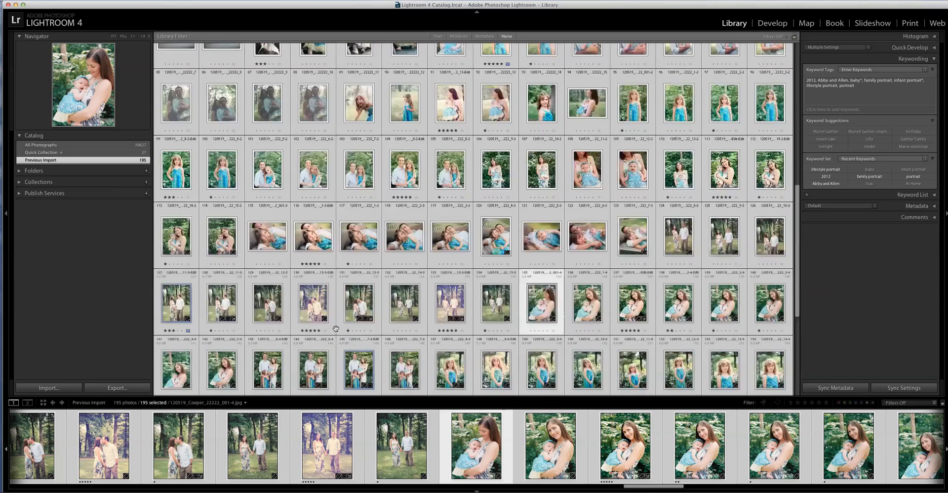
scroll(336, 328, up, 2)
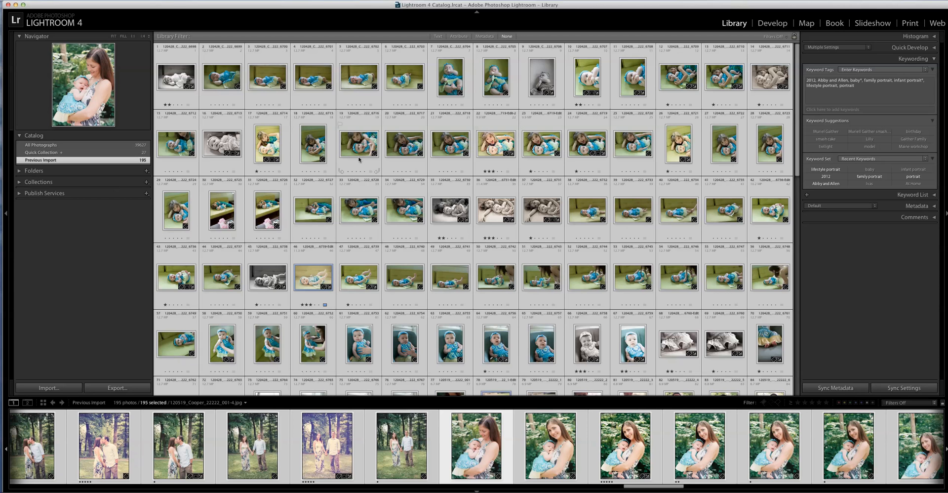
click(365, 62)
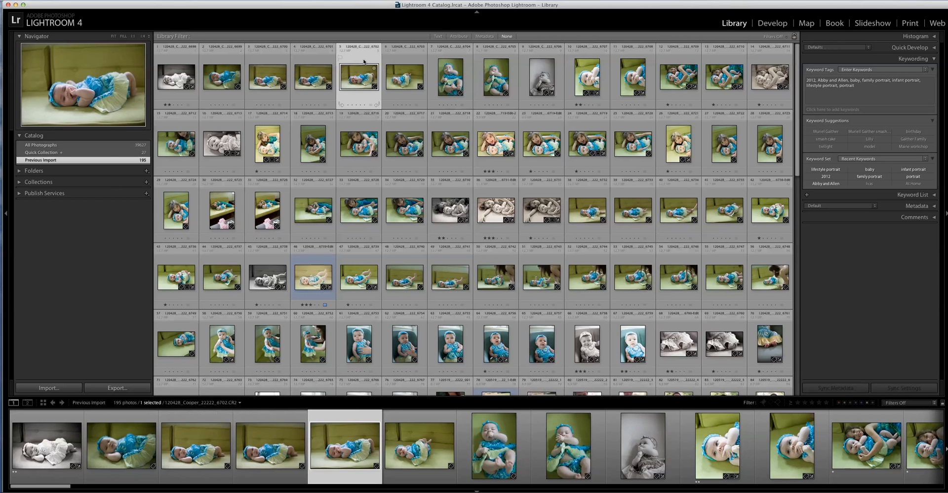
- View photo 99 of the girl in Loupe view, return to the grid and rate photo 92 two stars
scroll(346, 108, down, 10)
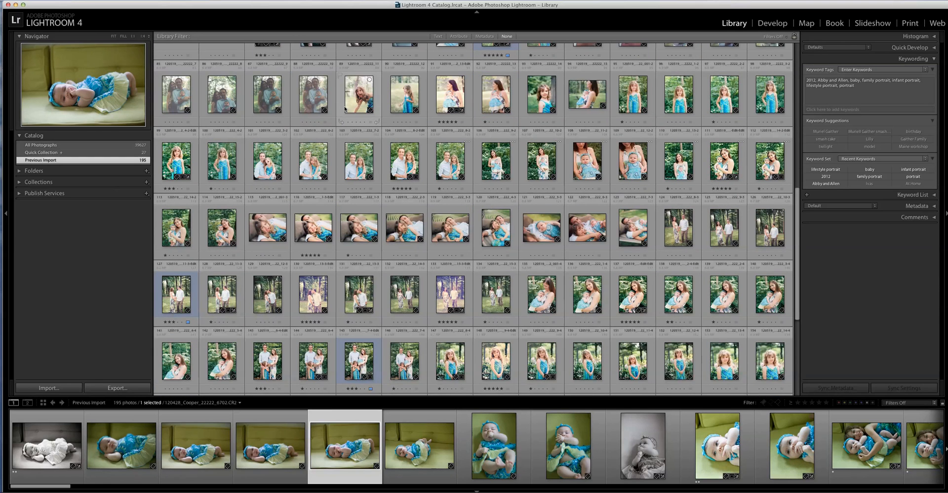
double_click(178, 162)
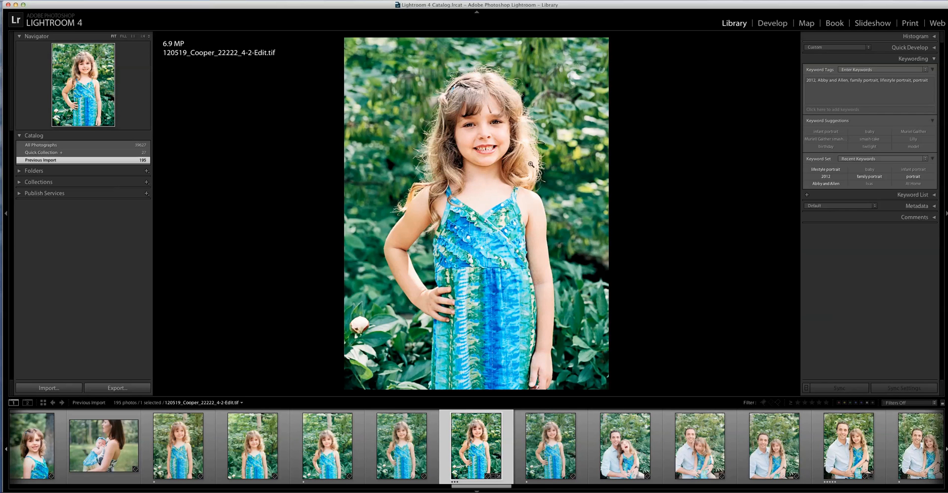
click(539, 308)
key(g)
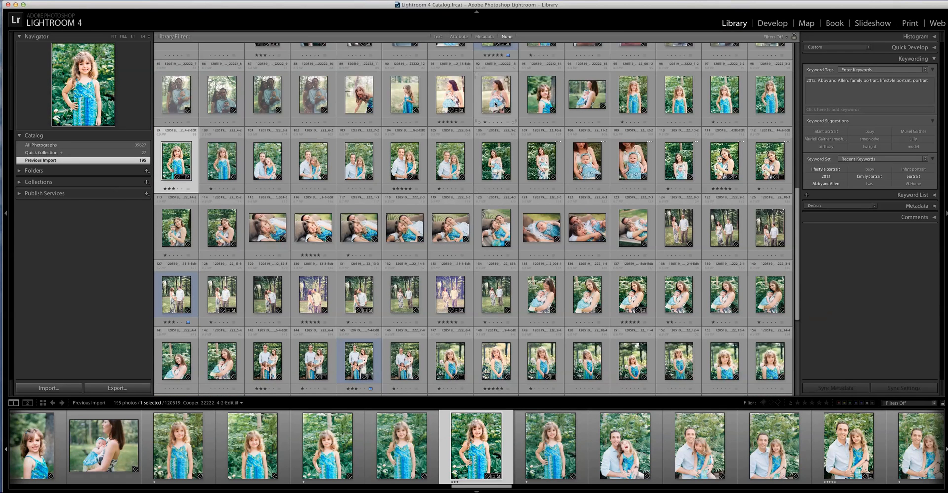
click(489, 123)
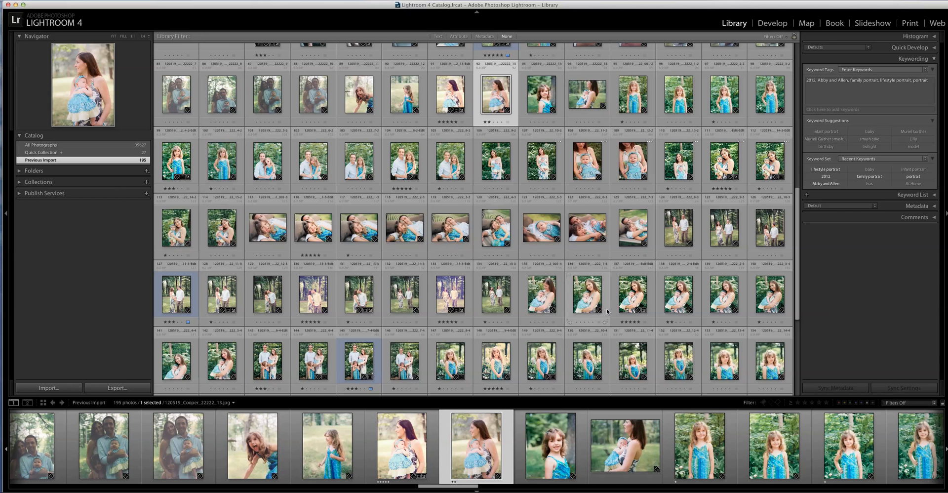
- Reopen photo 99 in Loupe view and try the Navigator zoom levels, ending at Fit
double_click(176, 159)
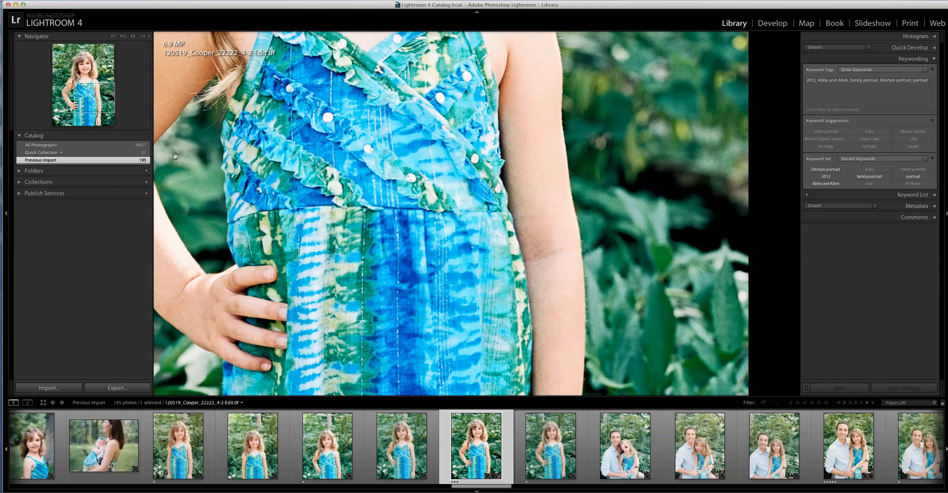
click(309, 115)
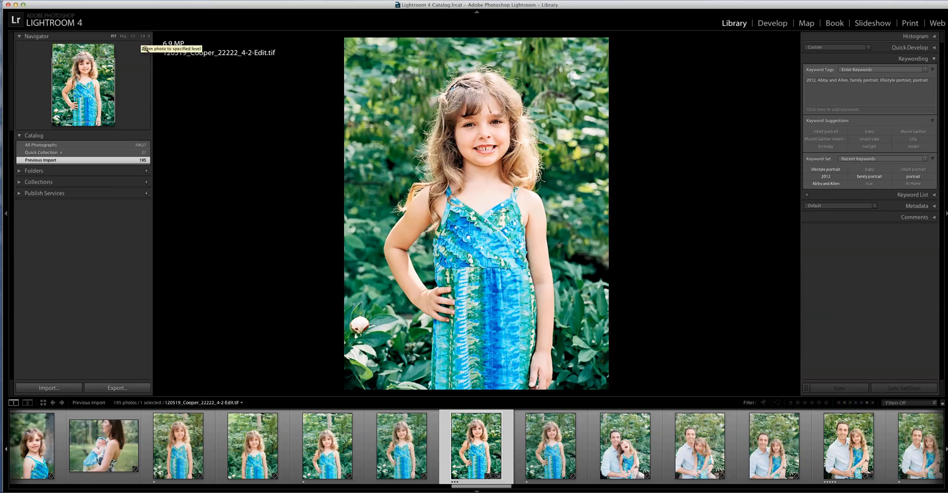
click(143, 36)
click(132, 36)
click(125, 38)
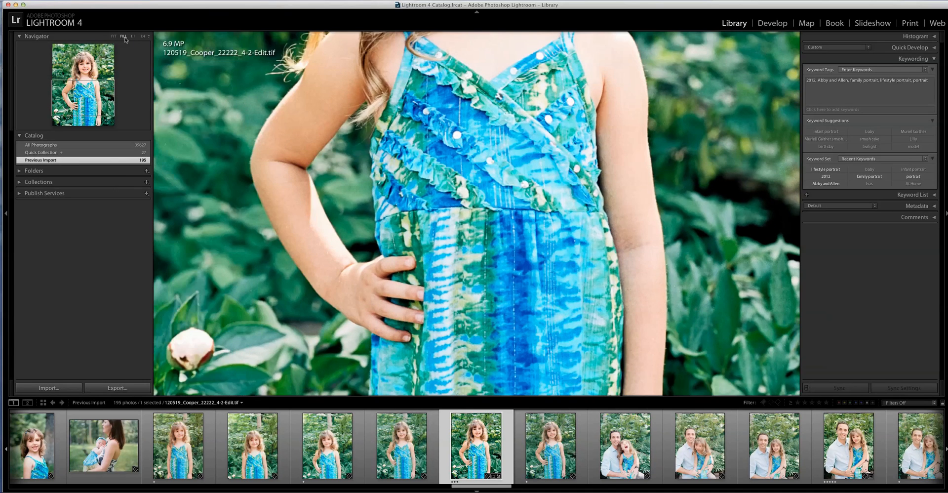
click(114, 37)
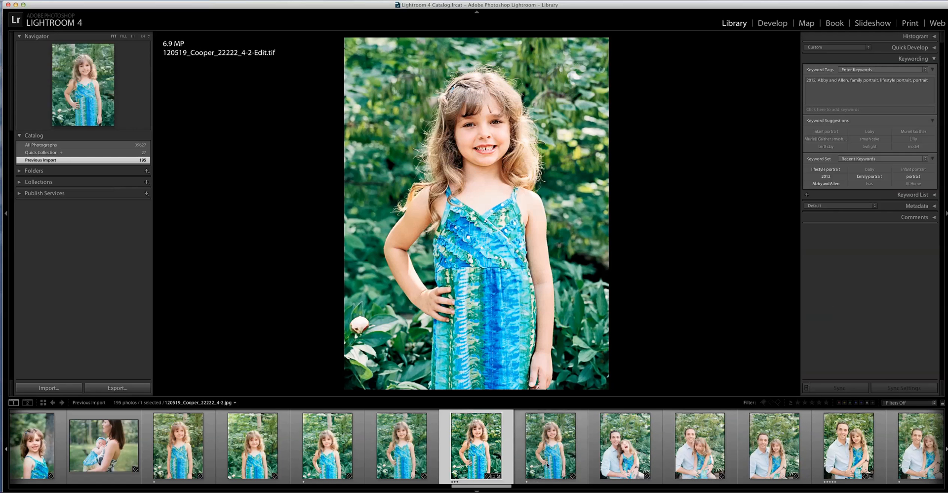
- Advance to the standing mother-and-baby portraits ending in 9-2.jpg and 10-2.jpg and rate both two stars
key(Right)
key(Right)
key(Right)
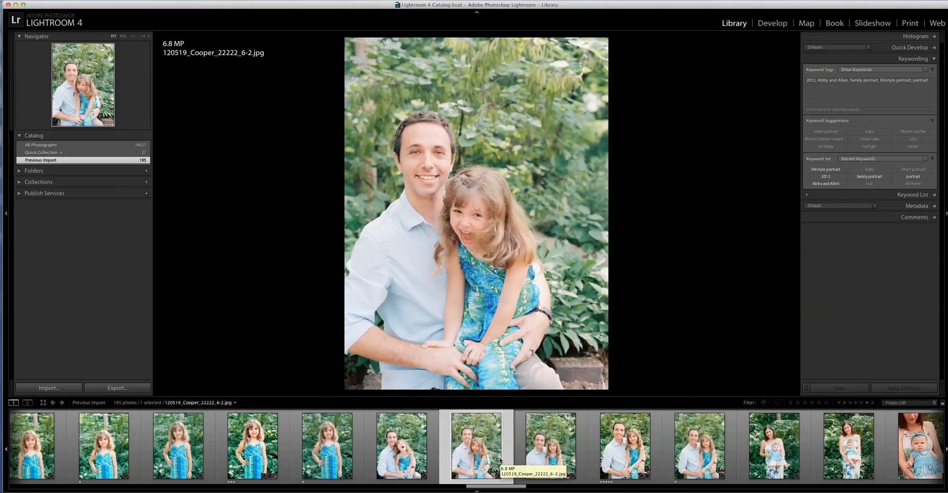
key(Right)
key(Right)
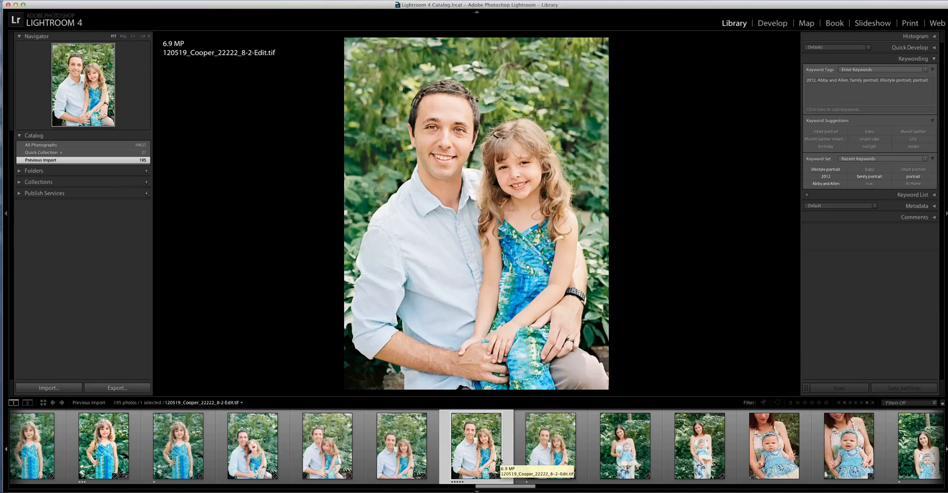
key(Right)
key(Right)
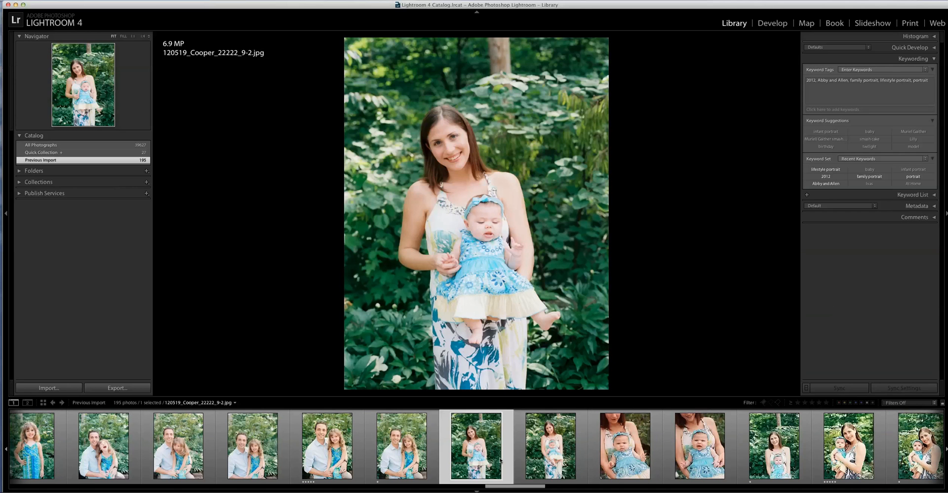
key(2)
key(Right)
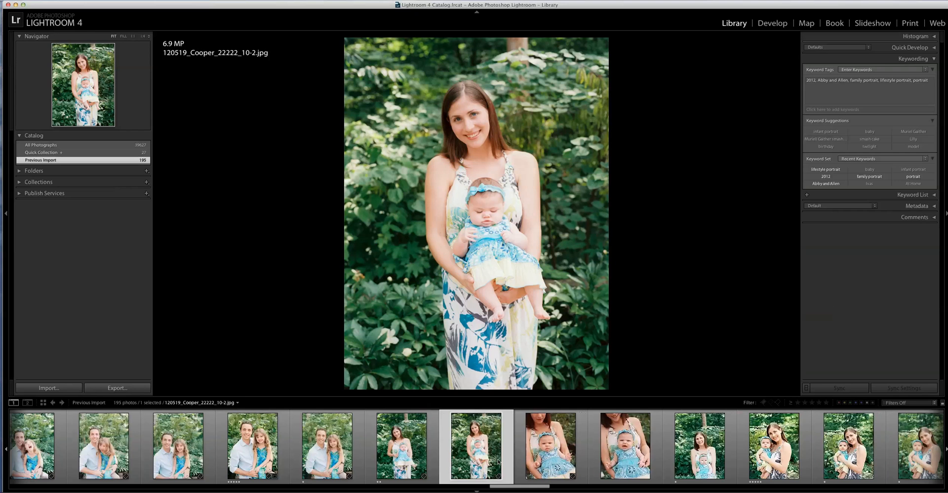
key(2)
- Review the remaining mother-and-baby portraits one by one, up to the reclining father-and-daughter photo ending in 1-3-Edit.tif
key(Right)
key(Right)
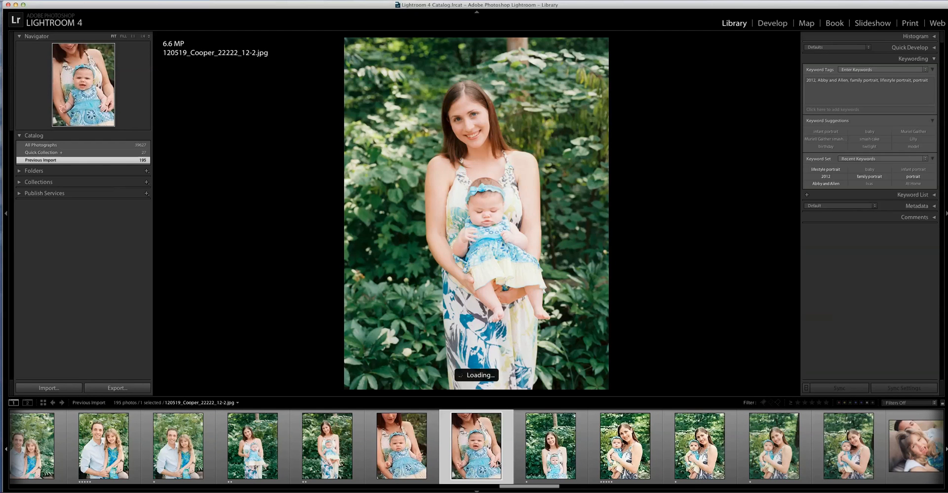
key(Right)
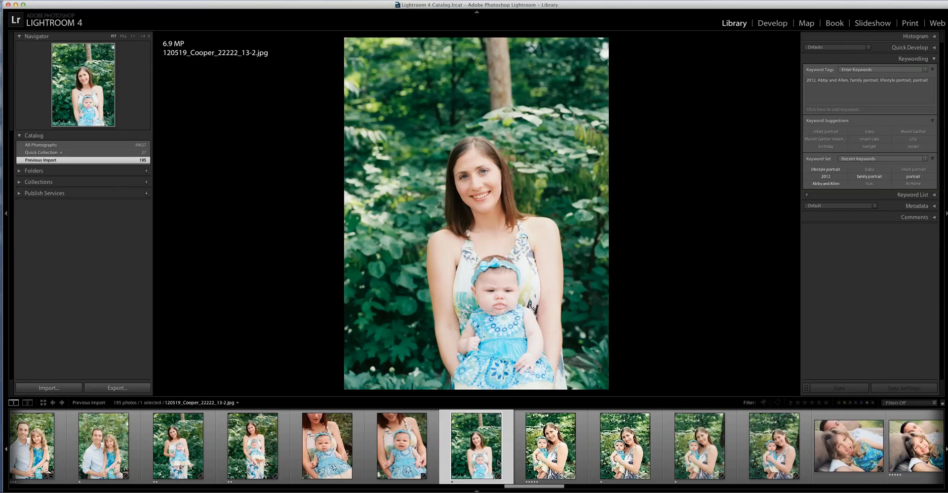
key(Right)
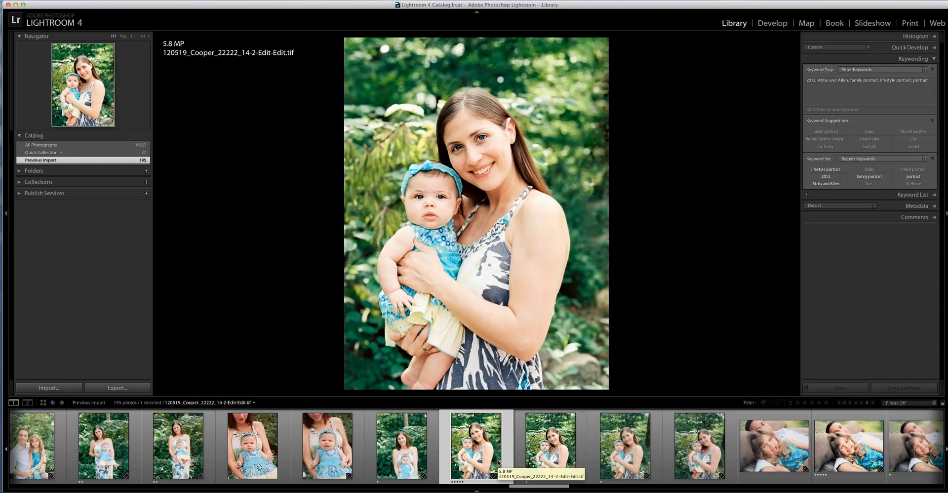
key(Right)
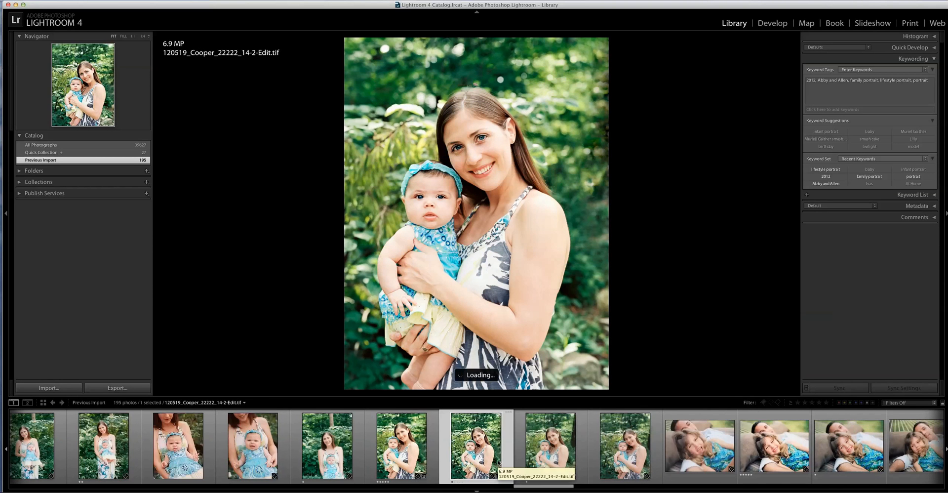
key(Right)
key(Right)
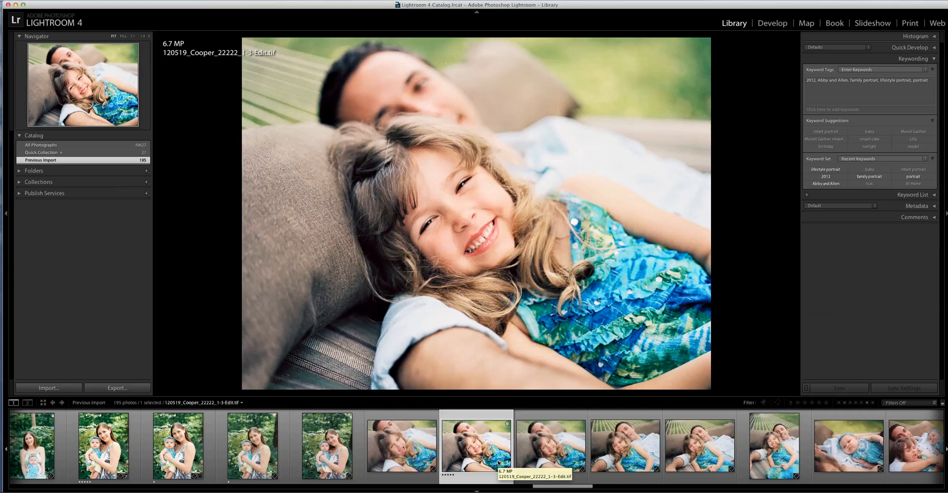
scroll(499, 463, up, 1)
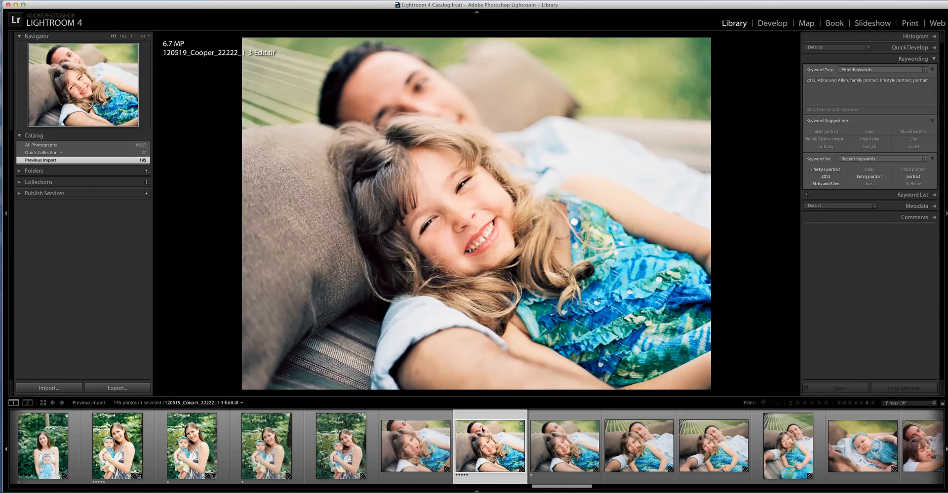
- Return to the grid and open the first reclining father-and-daughter photo, ending in 001-3.jpg, in Loupe view
key(g)
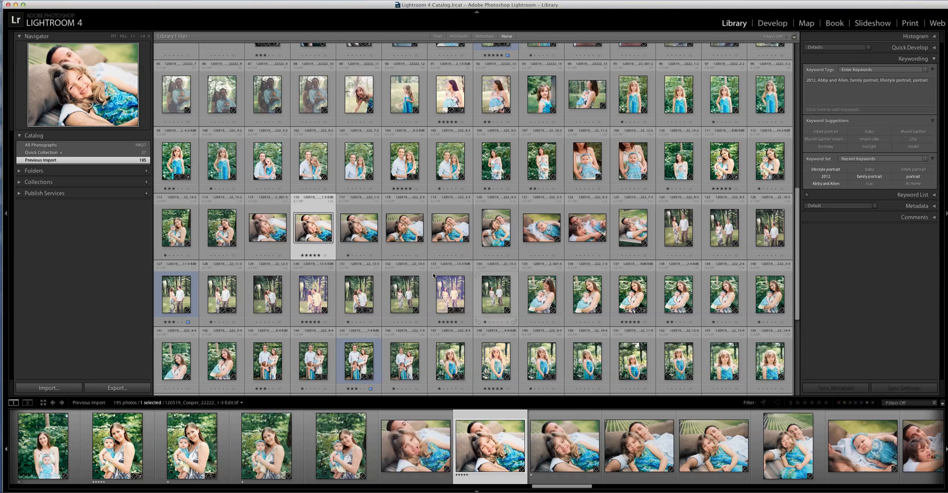
click(283, 238)
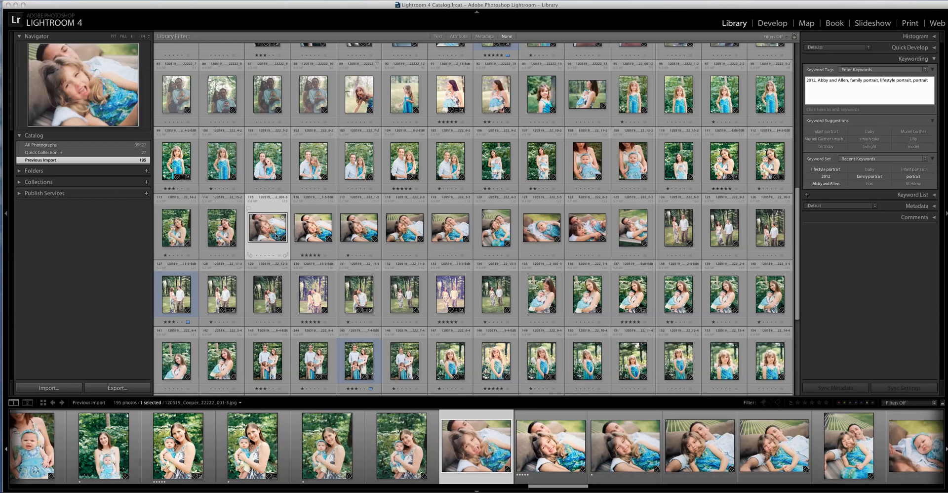
double_click(276, 236)
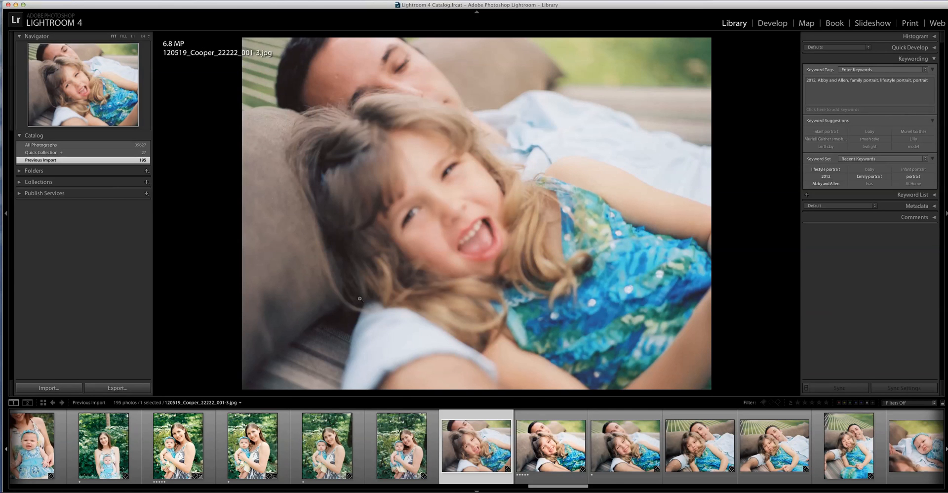
- Leave the enlarged father-and-daughter photo and return to the thumbnail grid
click(458, 300)
click(458, 299)
double_click(458, 299)
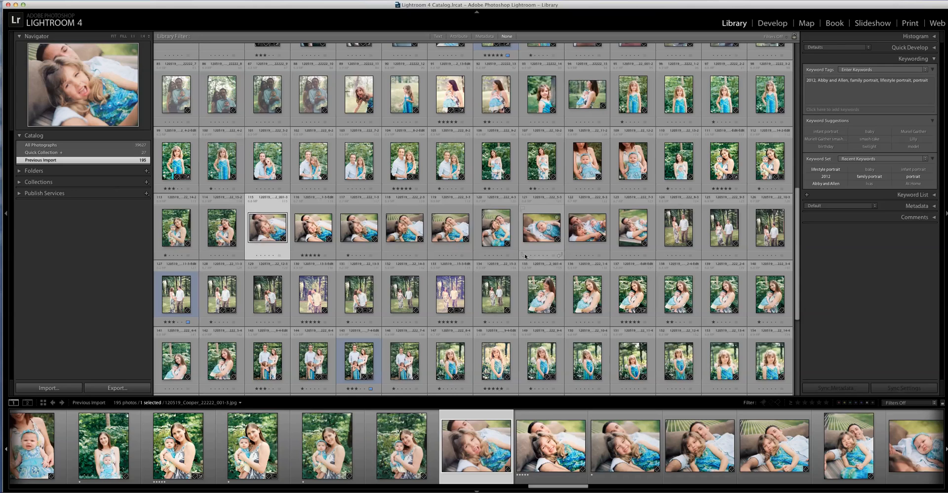
- Remove the blue color label from the three-star standing family portrait ending in 7-4-Edit.tif
scroll(523, 252, up, 8)
scroll(523, 253, down, 8)
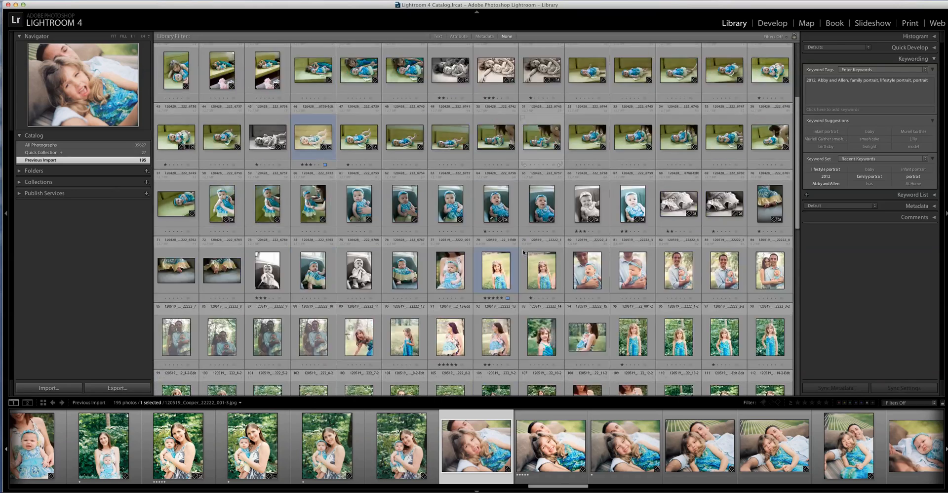
scroll(523, 252, down, 3)
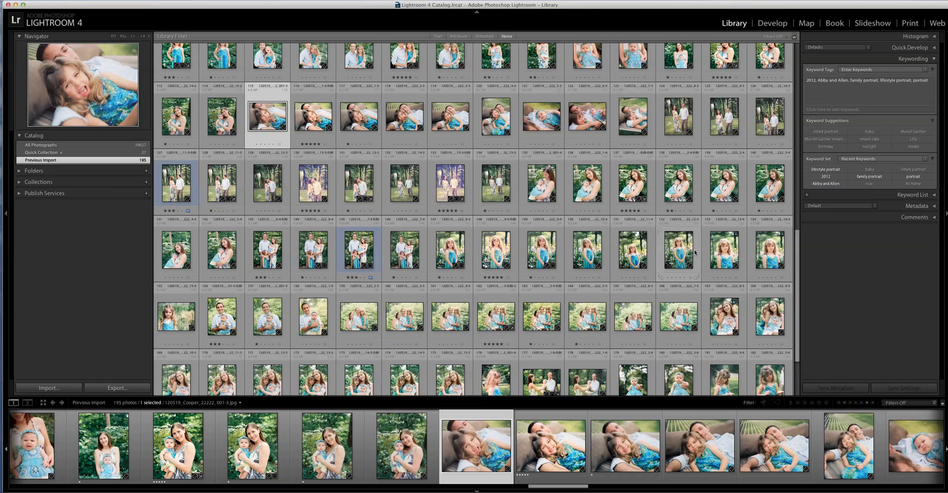
scroll(696, 252, down, 3)
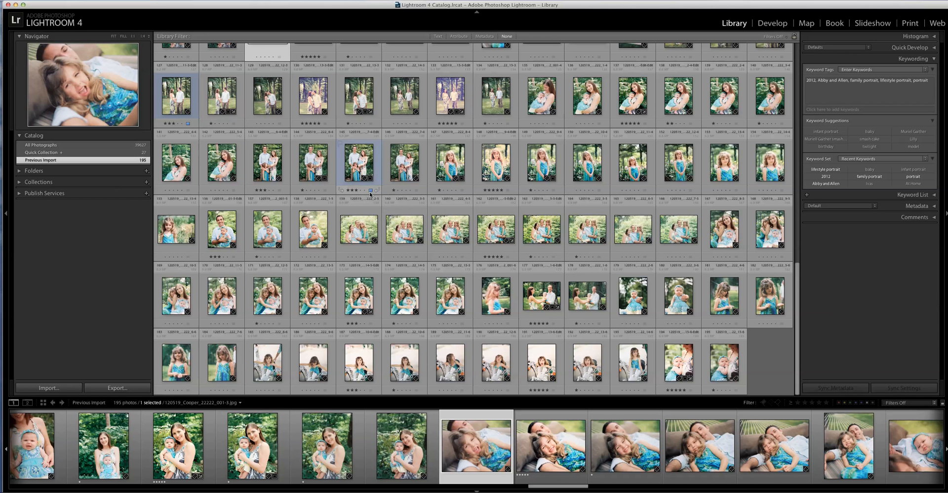
click(372, 192)
click(372, 192)
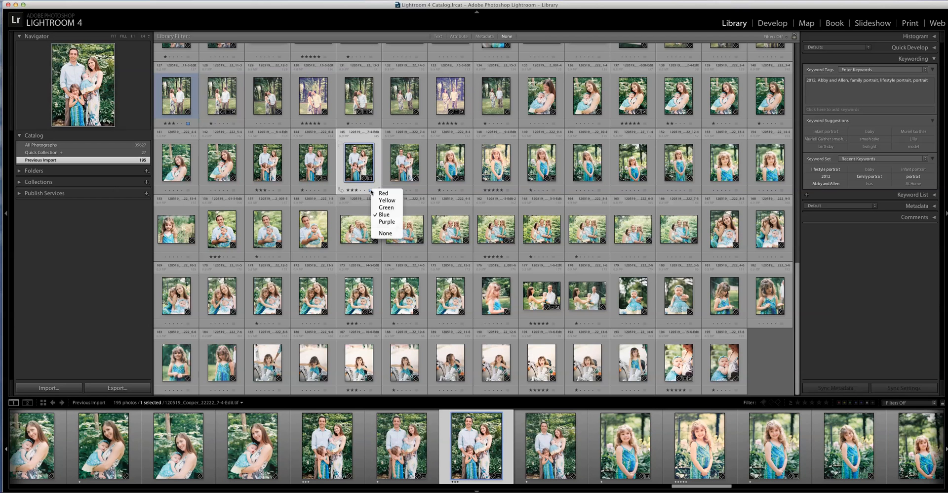
click(386, 233)
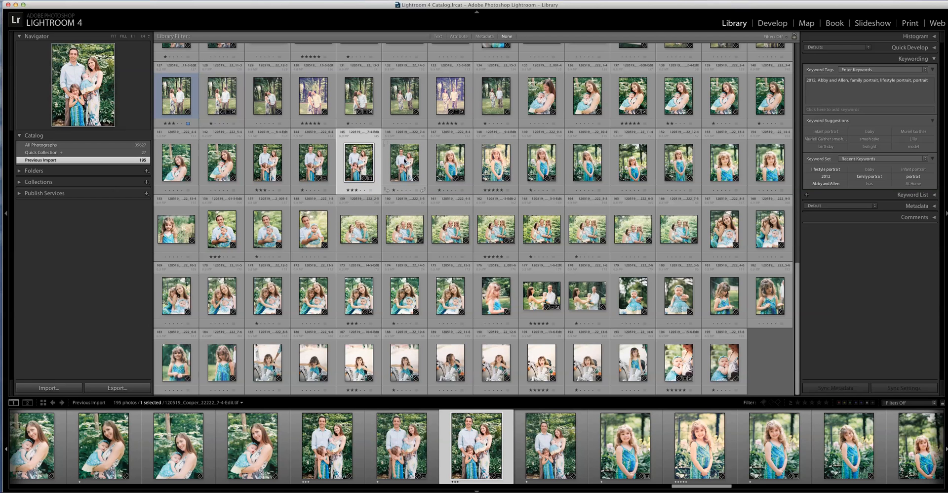
- Assign the Red color label to three five-star photos: girl portrait 148, family portrait 162 and horizontal family photo 177
click(508, 189)
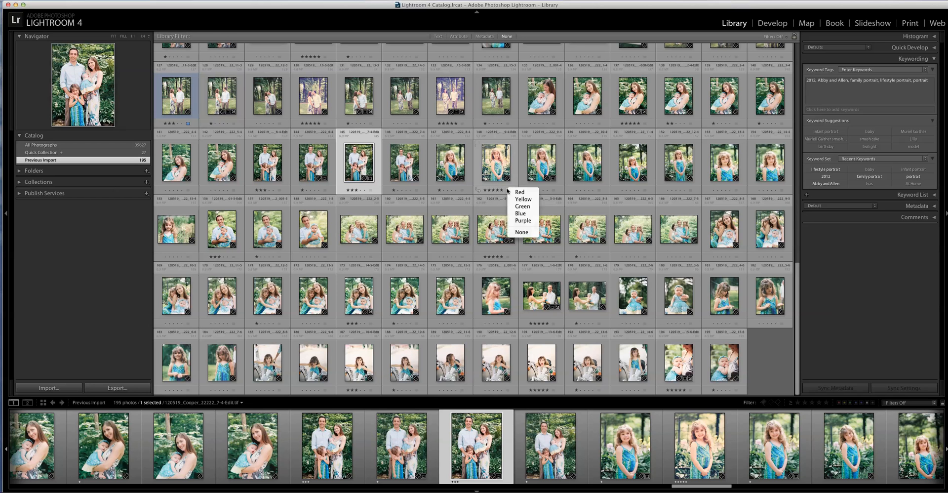
click(513, 193)
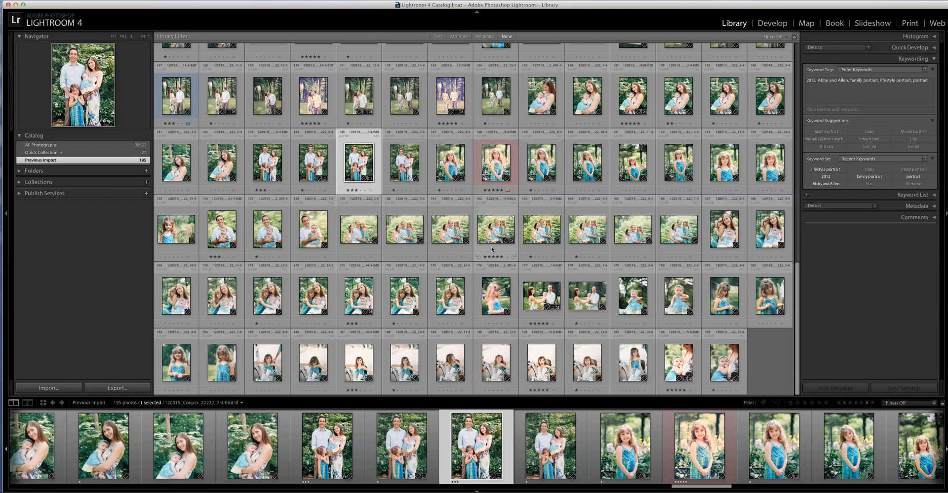
click(511, 220)
click(508, 257)
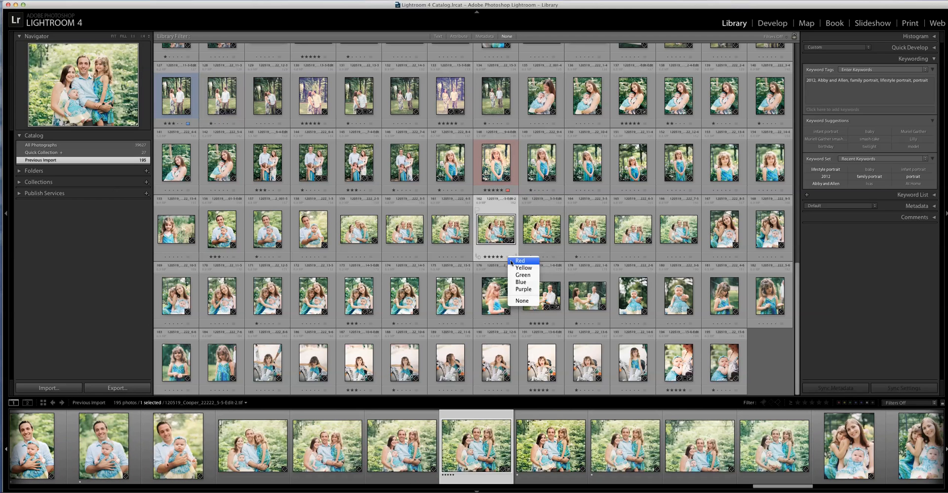
click(519, 260)
click(553, 324)
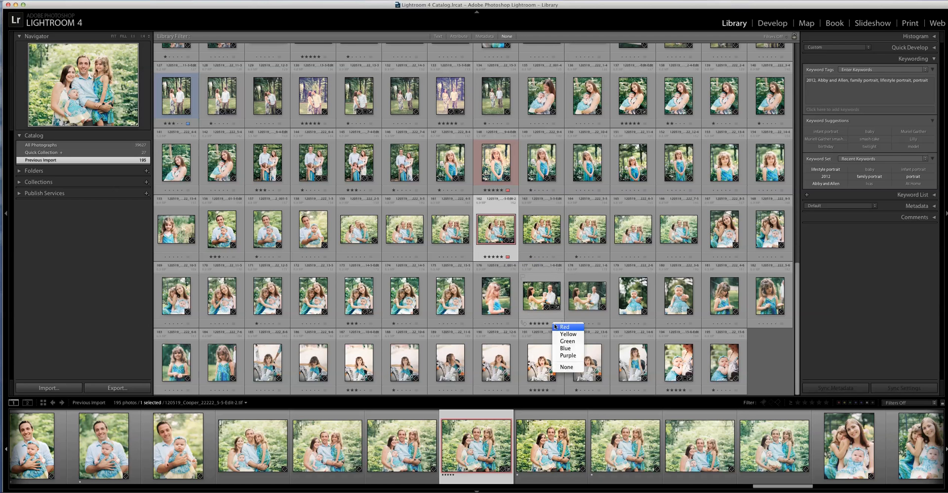
click(558, 332)
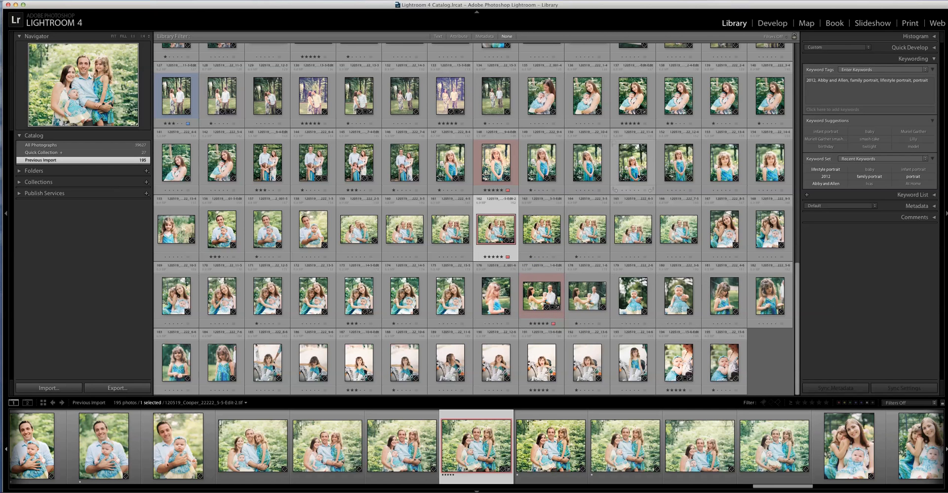
- Assign the Yellow color label to the three-star portraits ending in 14-5-Edit.tif and 6-4-Edit.tif
click(345, 280)
click(376, 324)
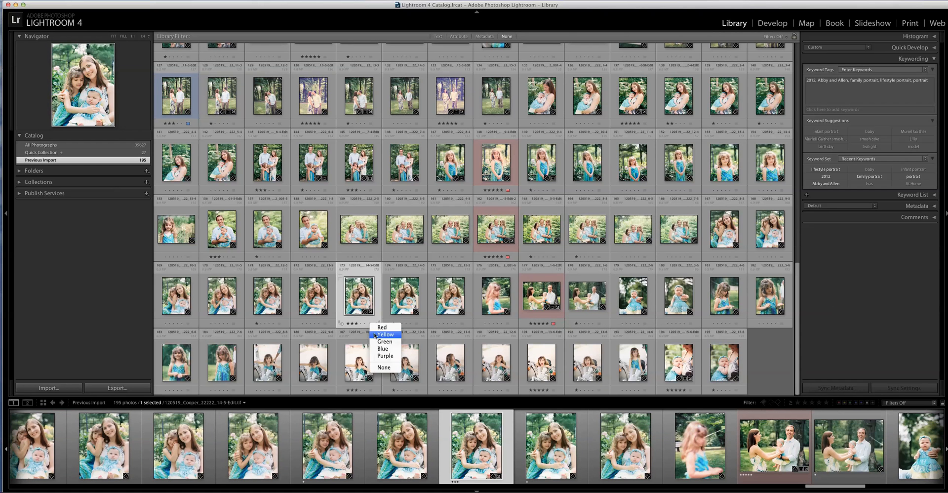
click(375, 335)
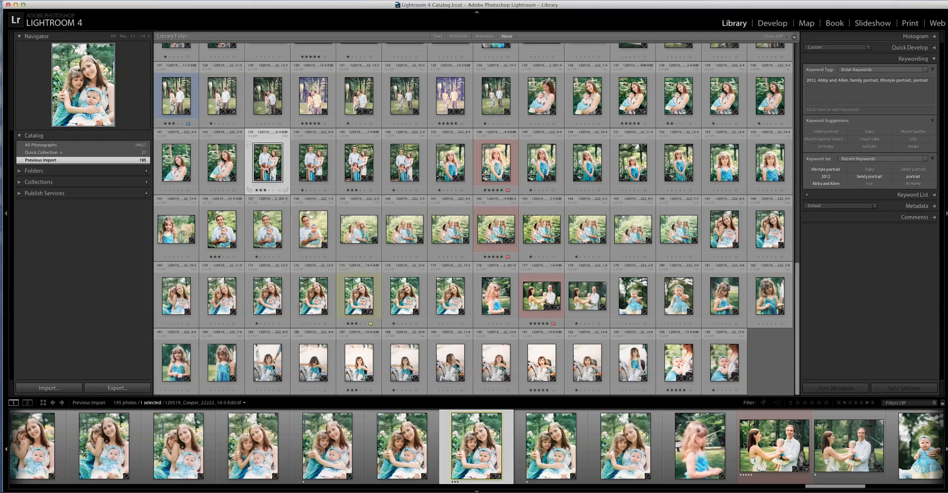
click(267, 171)
click(279, 190)
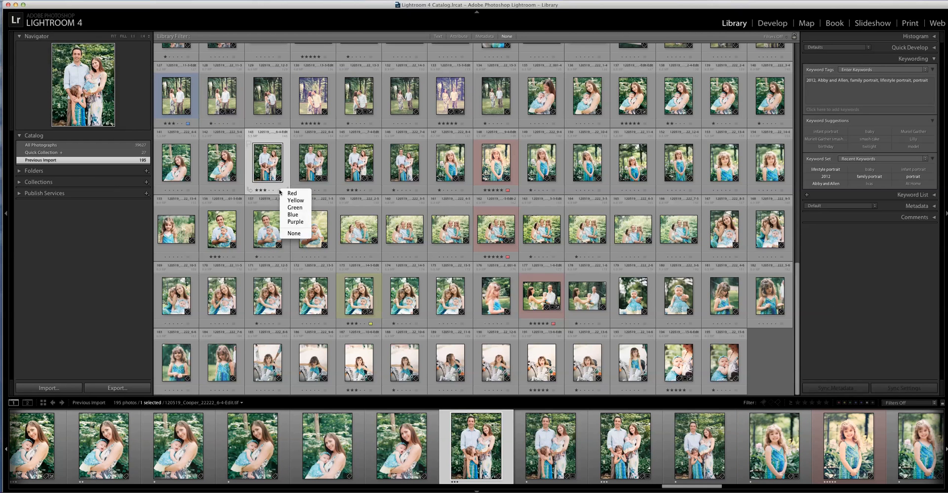
click(289, 201)
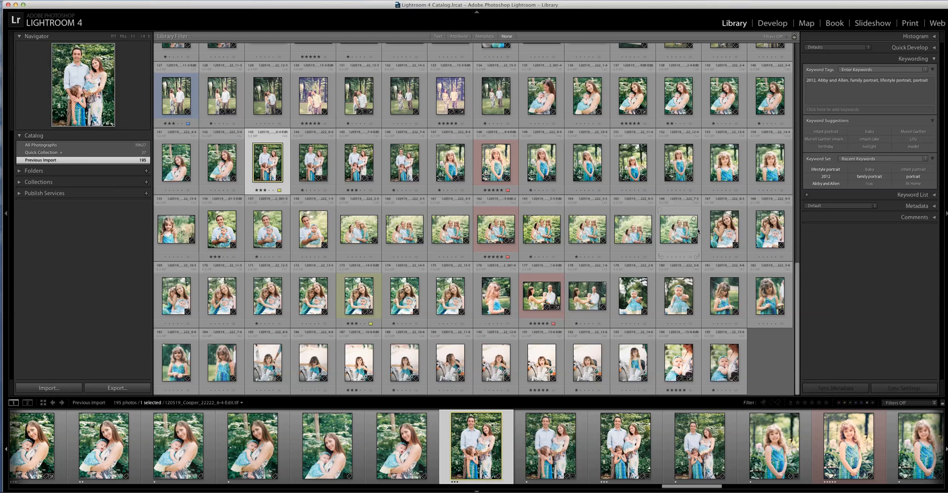
- Show the metadata of the selected family portrait and check its Copyright Status options, keeping Copyrighted
click(934, 207)
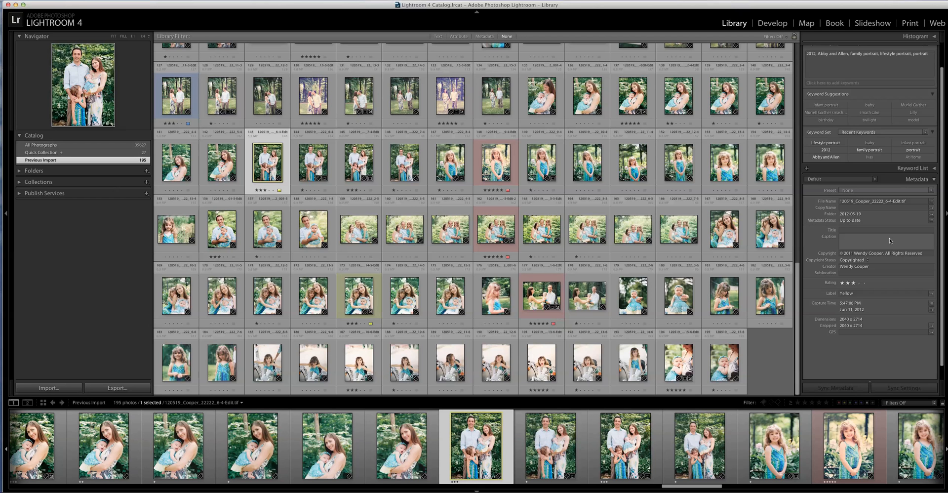
scroll(890, 238, up, 2)
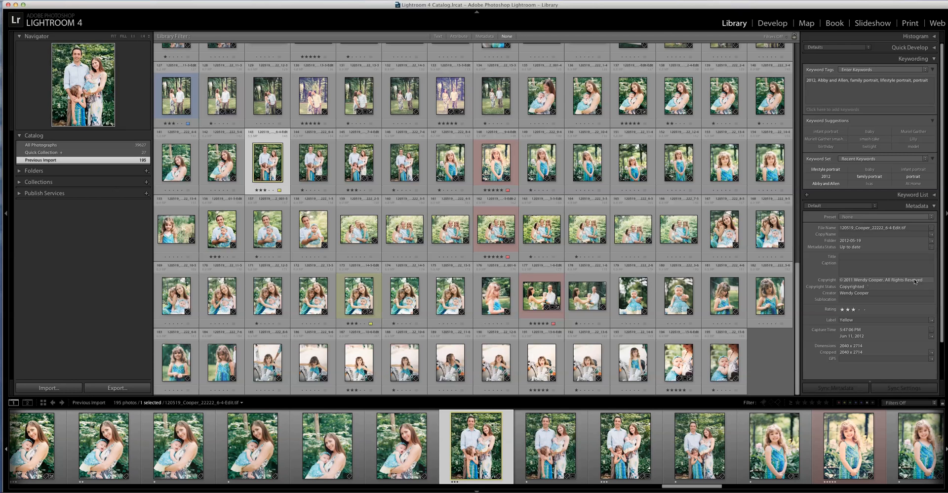
click(867, 288)
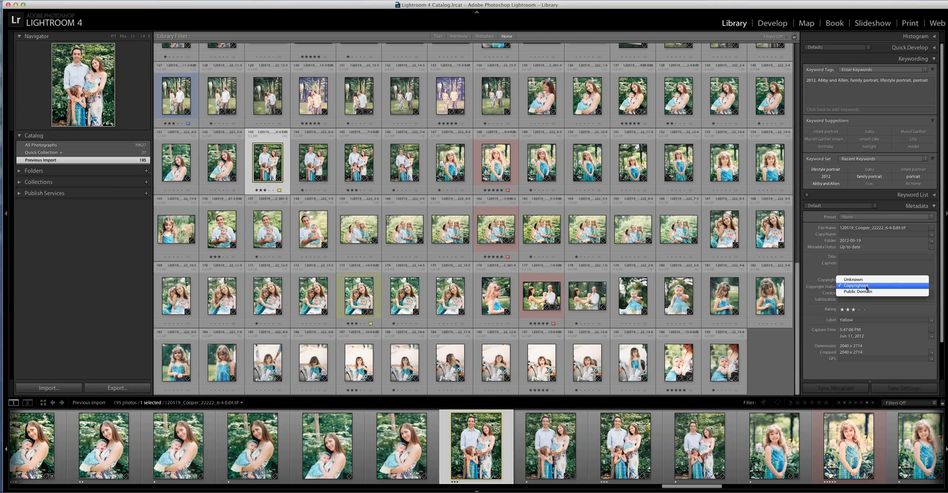
click(867, 287)
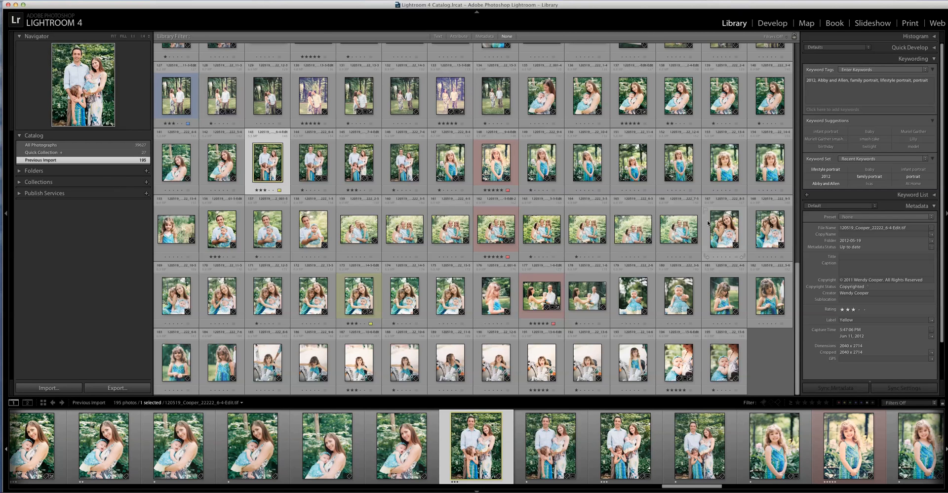
- Open the selected portrait's Title metadata field for editing, leave it blank and collapse the metadata details
scroll(708, 223, up, 2)
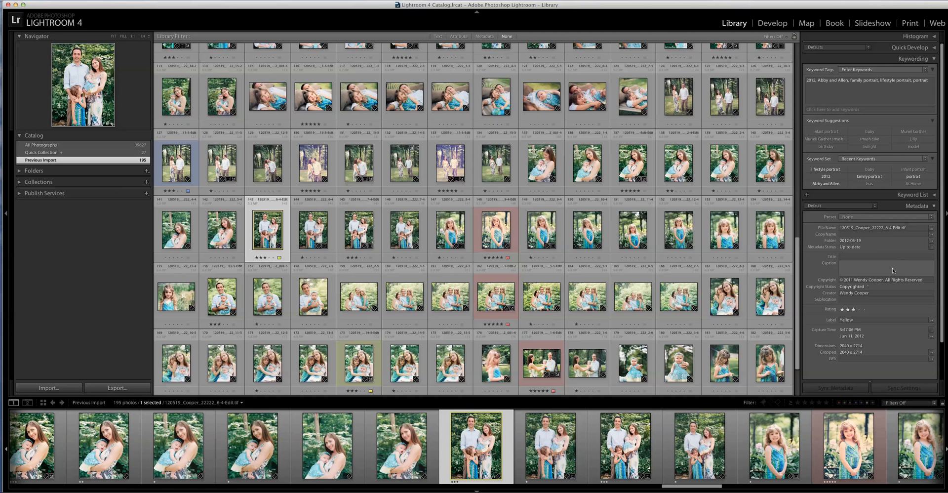
click(875, 257)
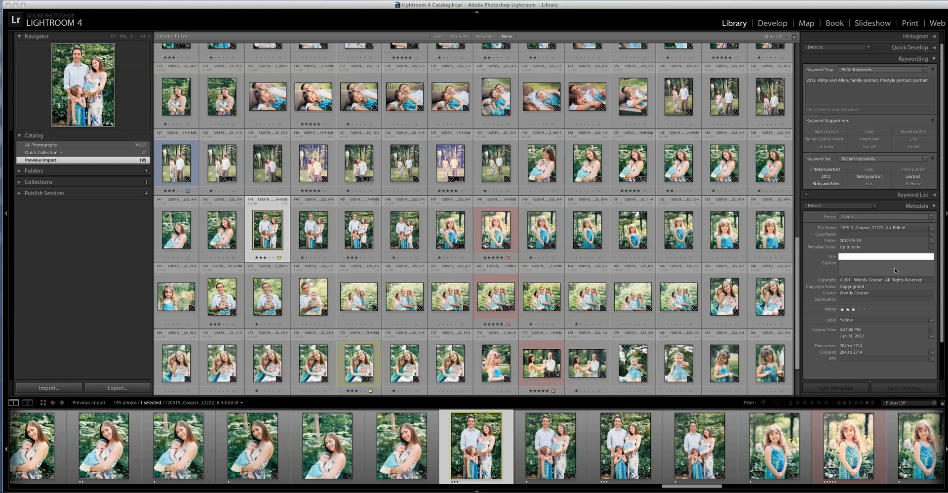
click(934, 206)
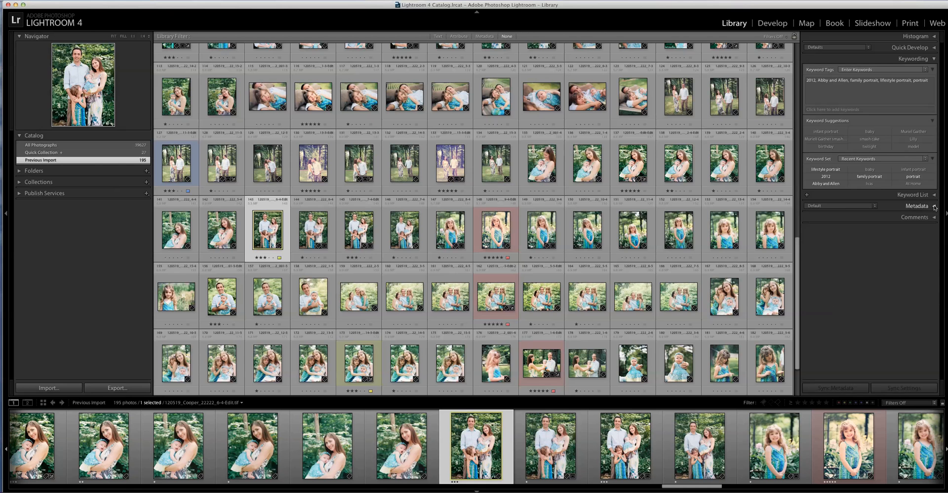